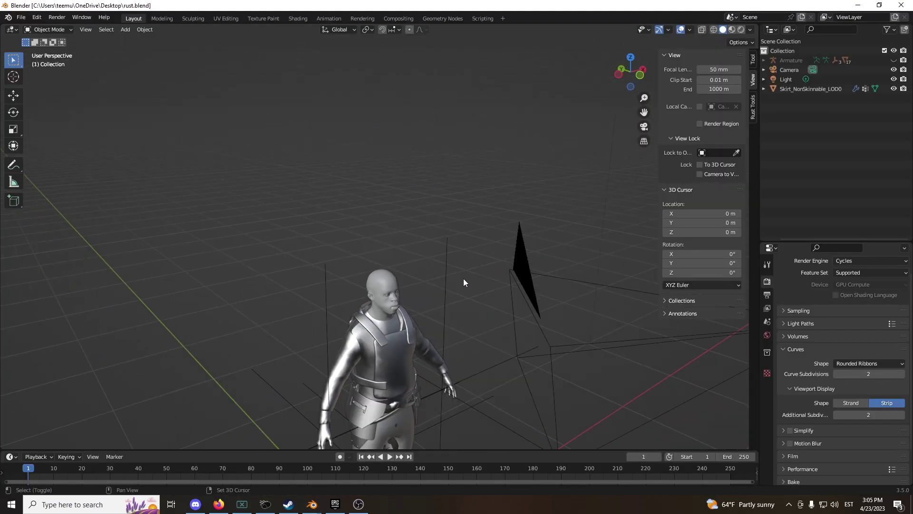
Step: Delete the chest front plate and the upper-body clothing from the character
shift+middle_drag(463, 316, 384, 252)
click(376, 241)
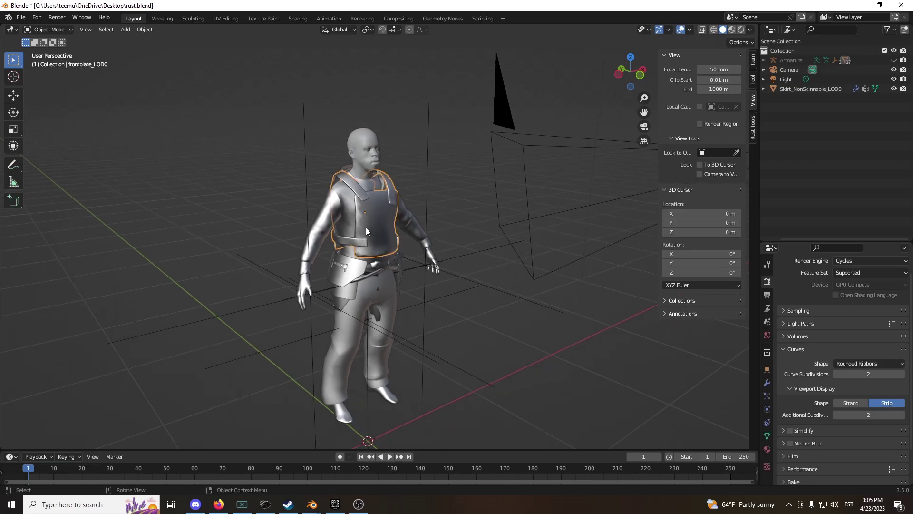
key(Delete)
click(373, 223)
key(Delete)
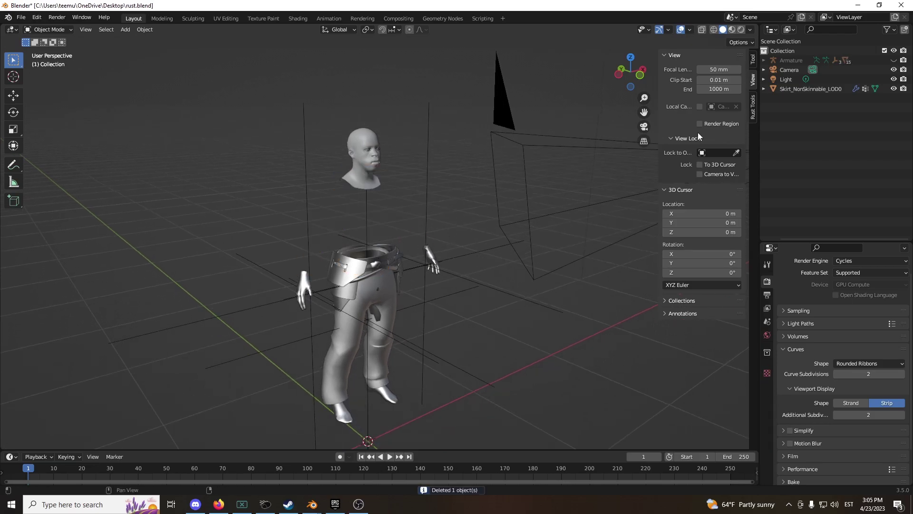
Step: Expand and unhide the Armature, and delete the character's trousers and the skirt pieces around the waist
click(764, 60)
click(894, 60)
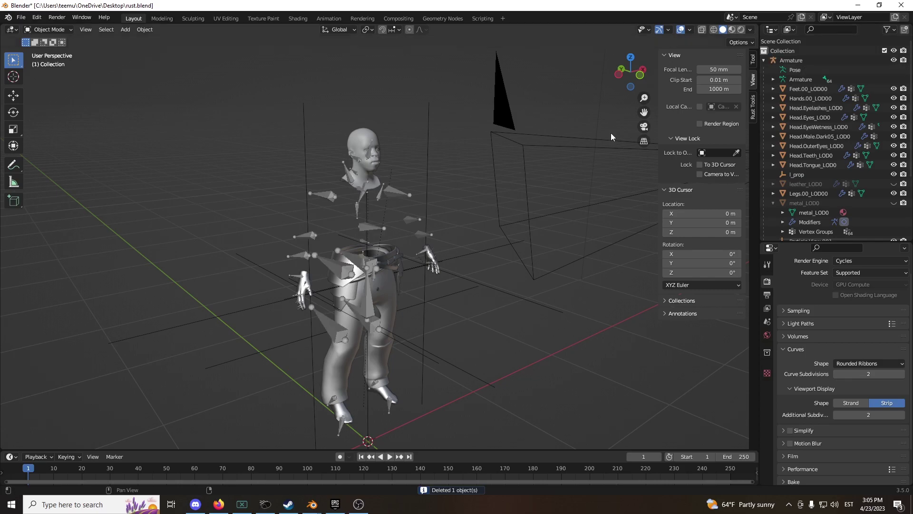
click(390, 287)
key(Delete)
click(398, 269)
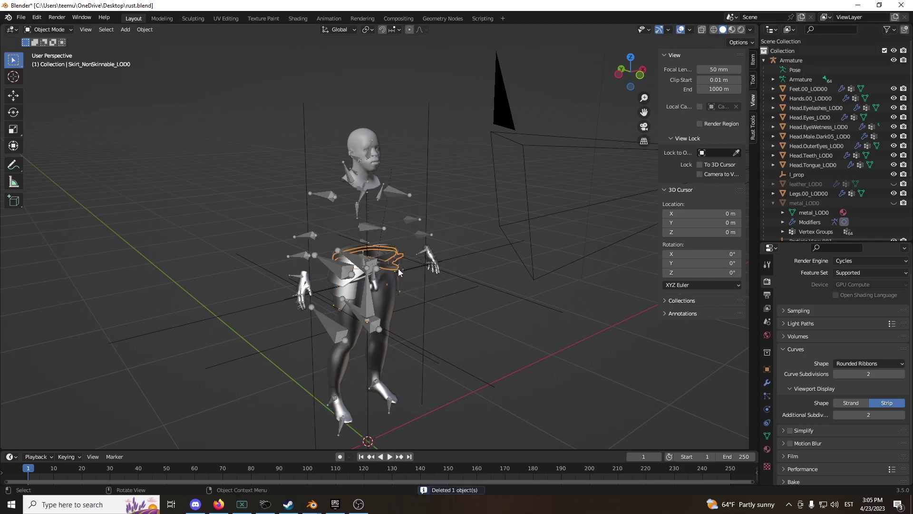
key(Delete)
click(401, 274)
key(Delete)
Step: Unhide metal_LOD0 and leather_LOD0, and delete the metal_LOD0 piece from the character's head
middle_drag(482, 281, 443, 274)
click(893, 203)
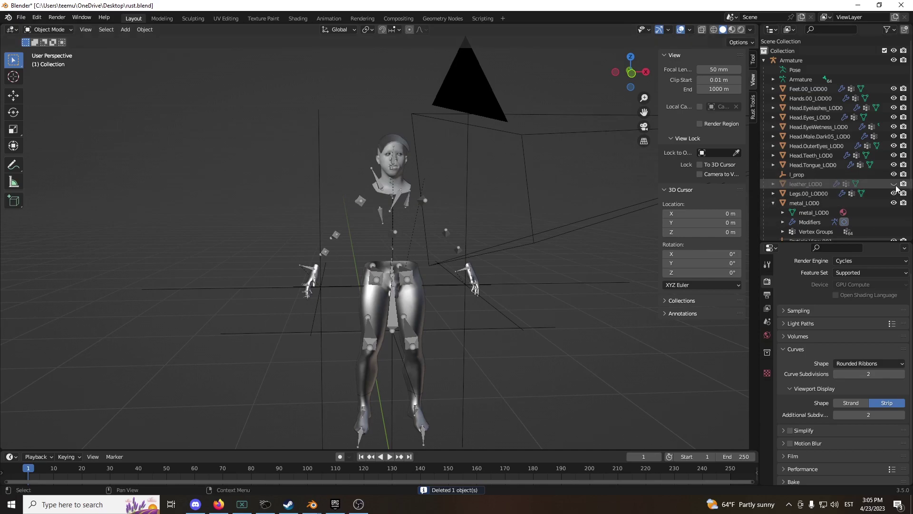
click(894, 184)
click(418, 147)
key(Delete)
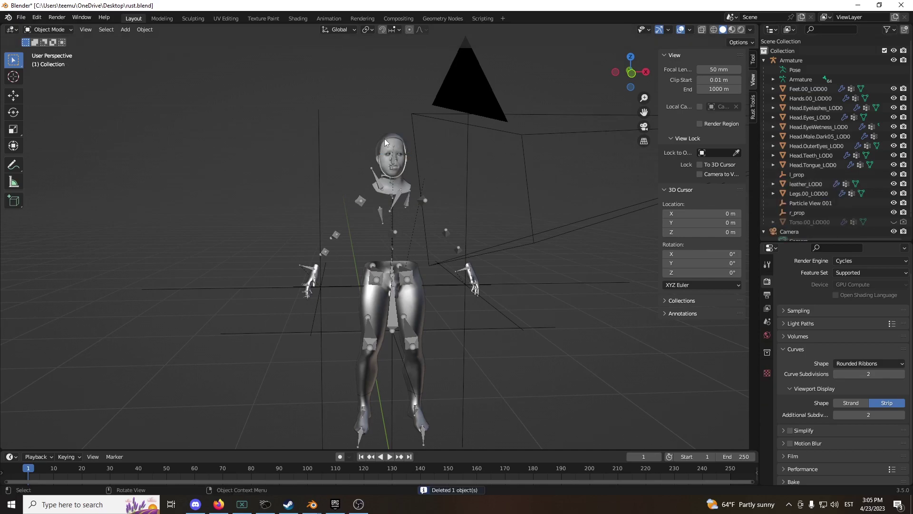
click(400, 143)
key(Delete)
key(ctrl+z)
right_click(406, 126)
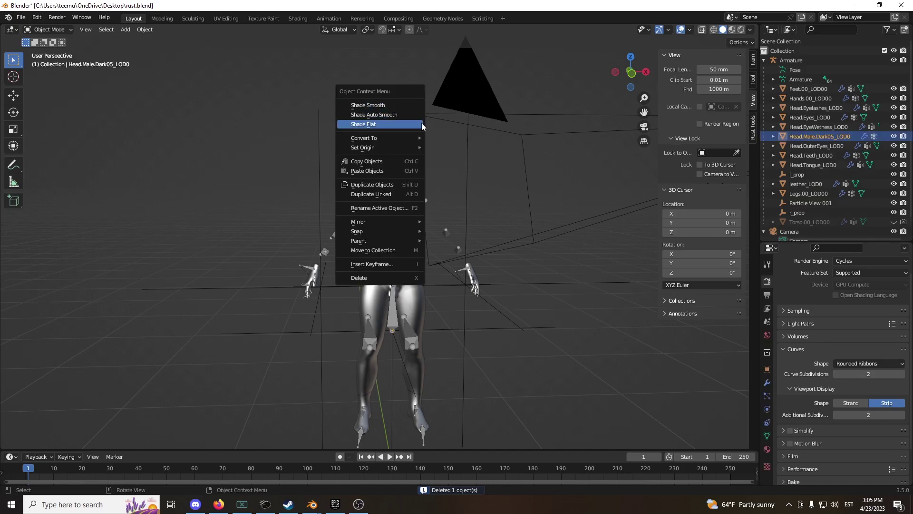
Step: Unhide the Torso.00_LOD00 mesh and delete the leather_LOD0 headgear
middle_drag(449, 94, 486, 133)
click(365, 125)
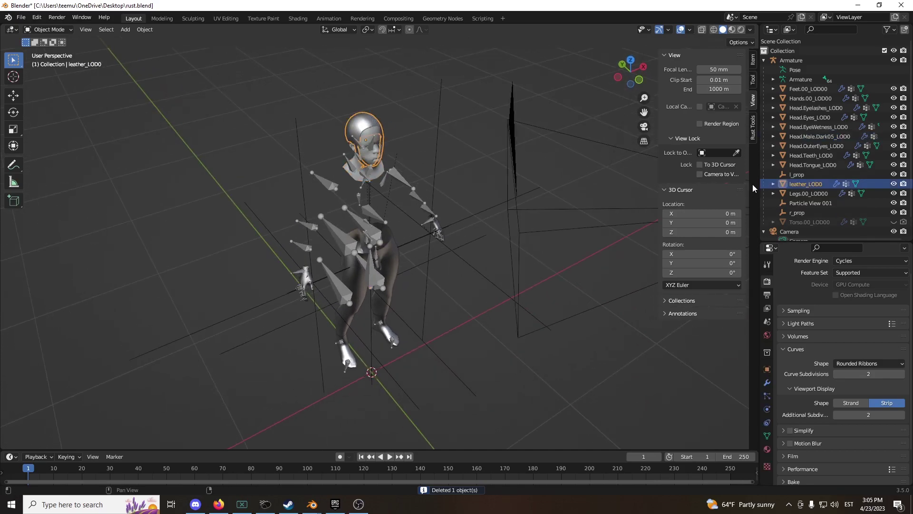
click(893, 222)
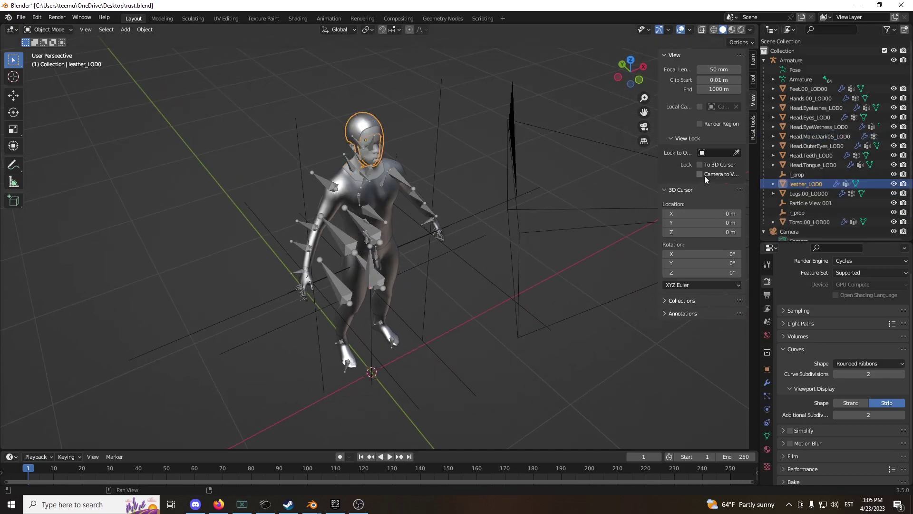
key(Delete)
Step: Hide the camera so that only the character and its rig remain in the viewport
middle_drag(423, 138, 484, 128)
scroll(442, 195, up, 2)
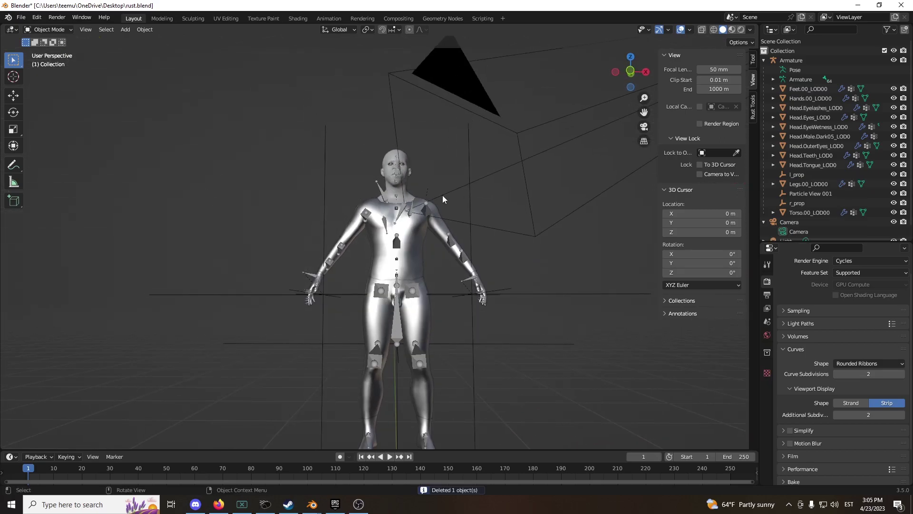
click(516, 148)
key(h)
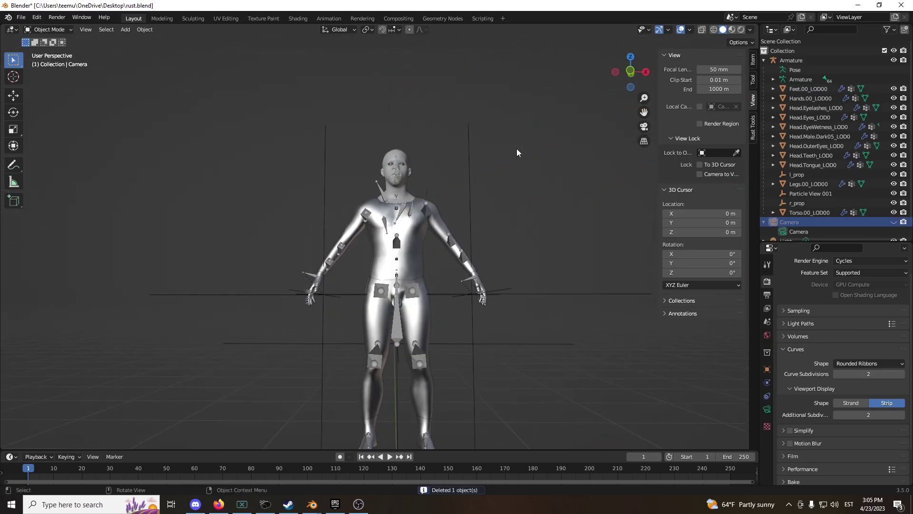
Step: Select the Armature together with all of the character's body meshes and its empties
drag(340, 112, 559, 404)
click(803, 79)
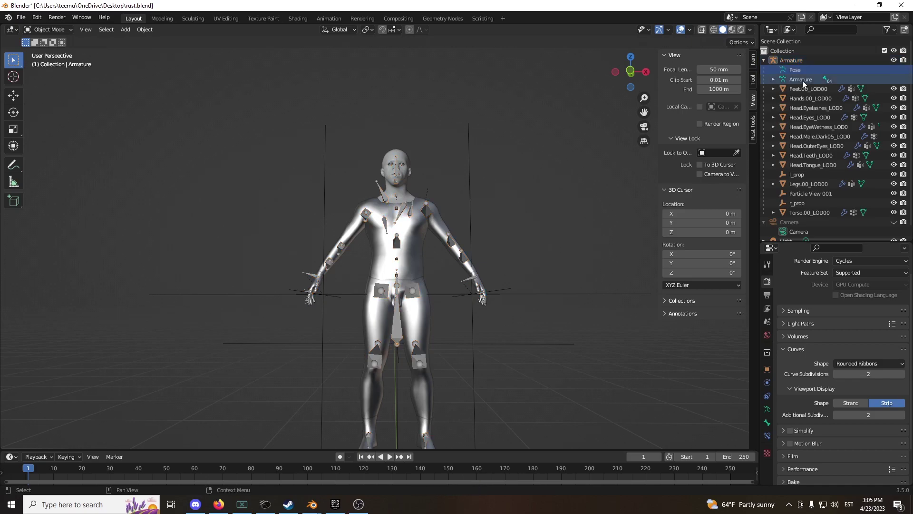
click(800, 60)
drag(298, 123, 527, 381)
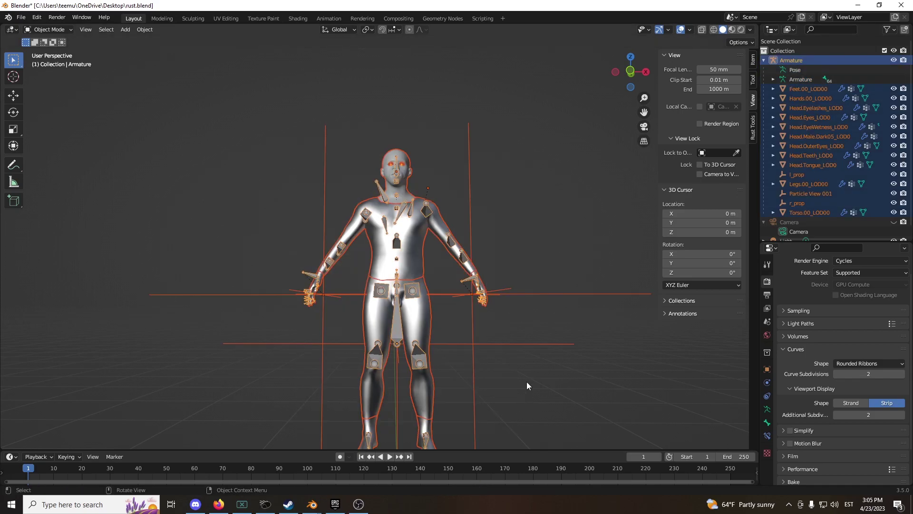
click(806, 69)
middle_drag(494, 195, 518, 222)
Step: Set up an FBX export limited to selected objects, with only the Empty, Armature and Mesh object types
click(28, 18)
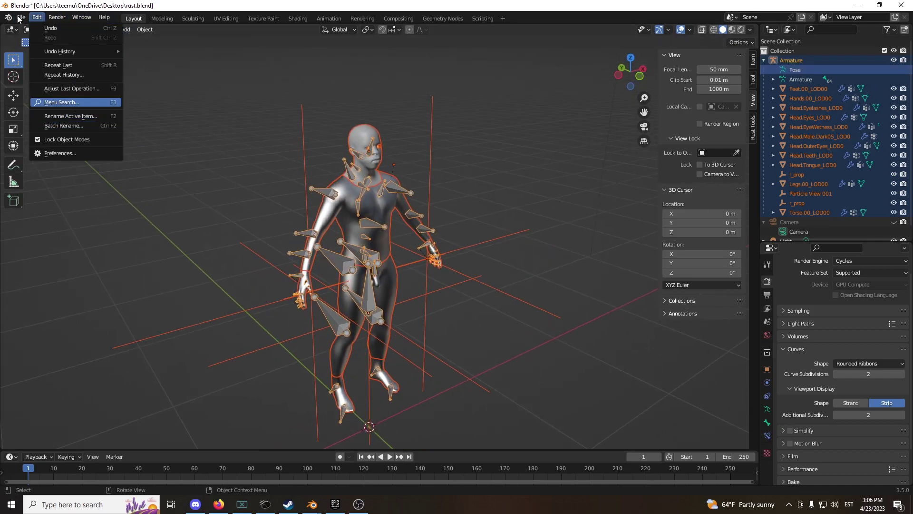
mouse_move(37, 156)
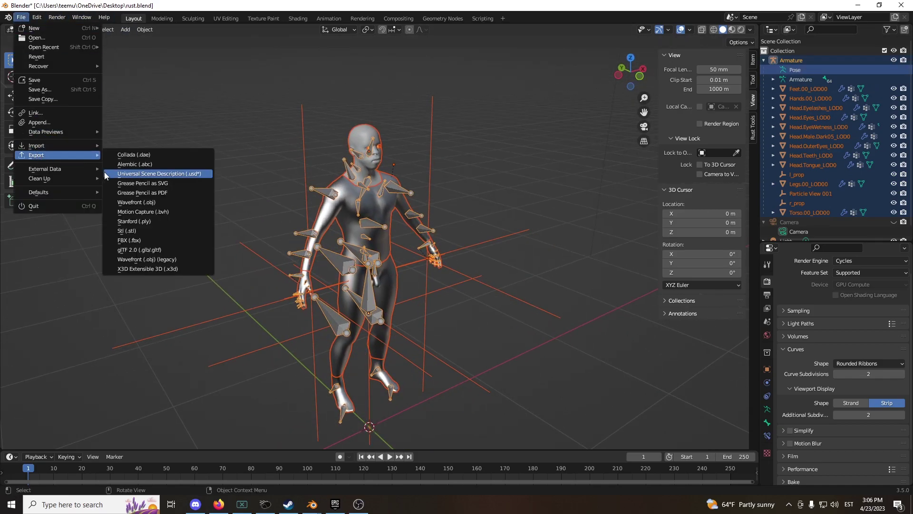
click(138, 239)
click(646, 201)
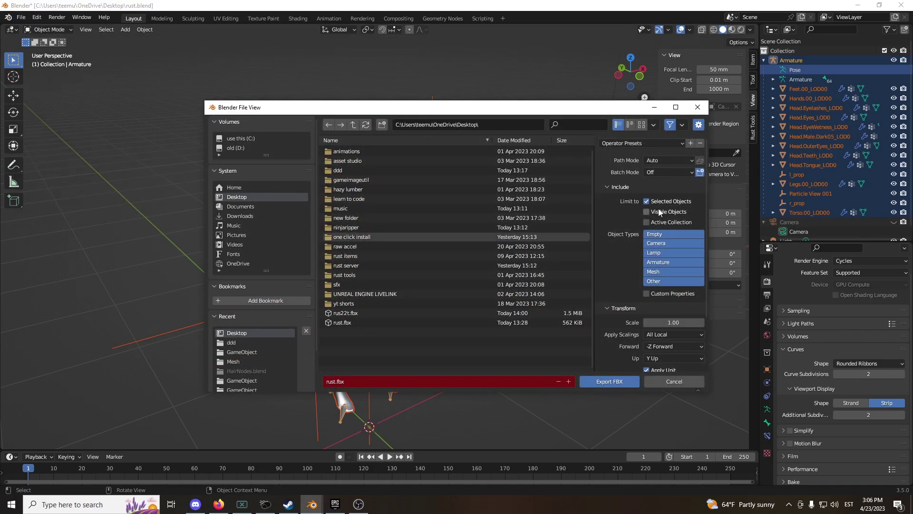
click(658, 242)
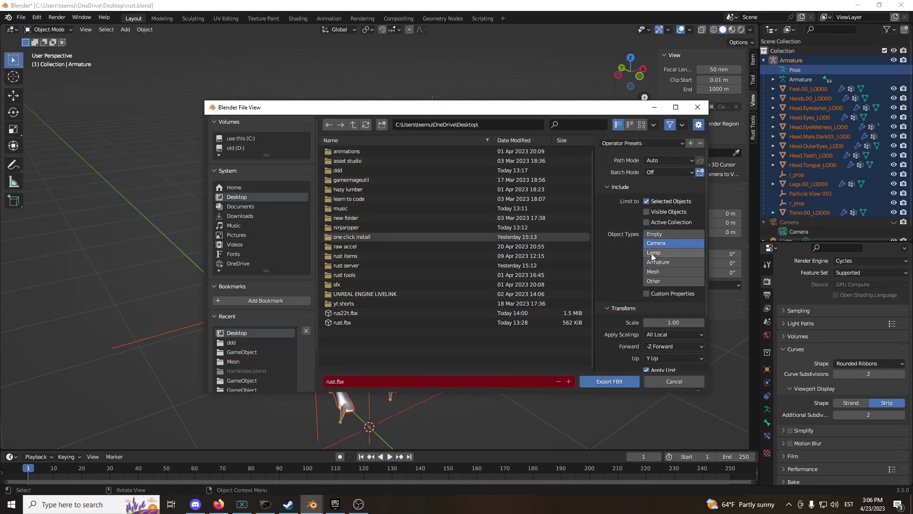
click(658, 252)
click(662, 235)
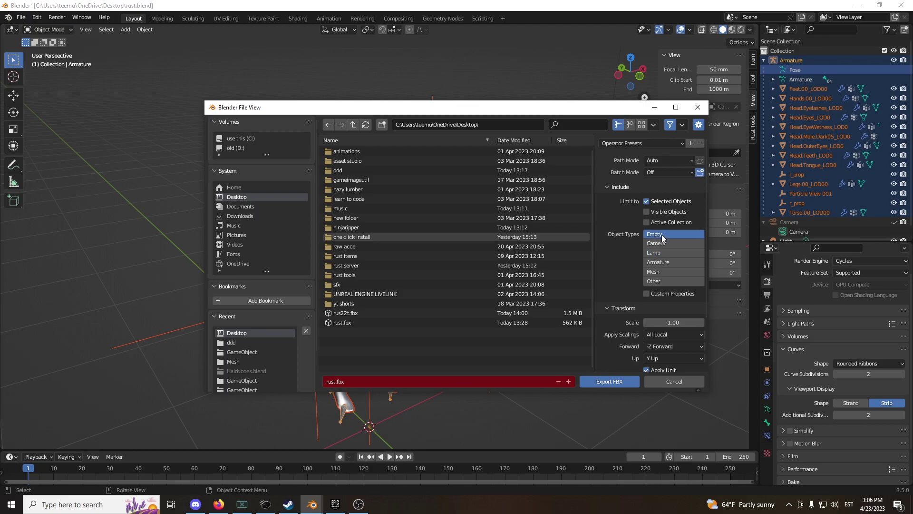
click(661, 264)
shift+click(652, 234)
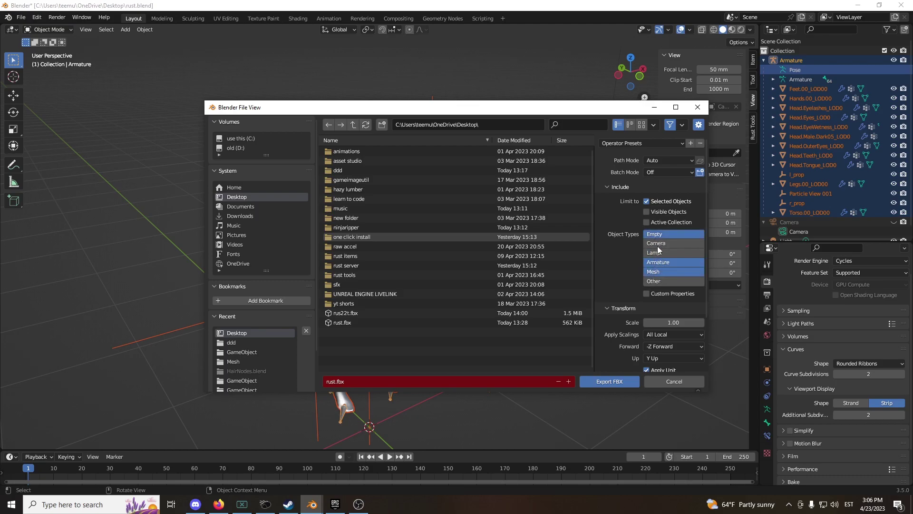
Step: Export the FBX to the Desktop as playermodel.fbx with Apply Modifiers turned off
scroll(666, 284, down, 5)
click(613, 340)
scroll(638, 309, down, 6)
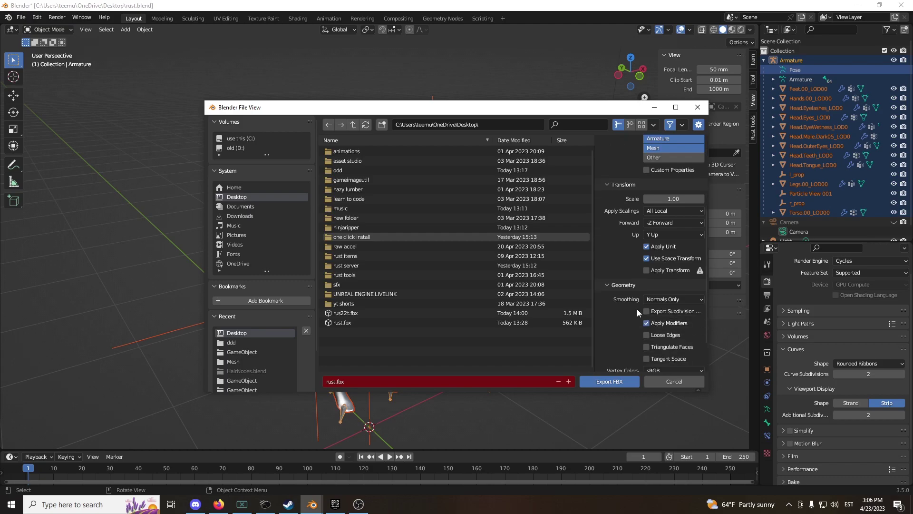
scroll(622, 300, down, 1)
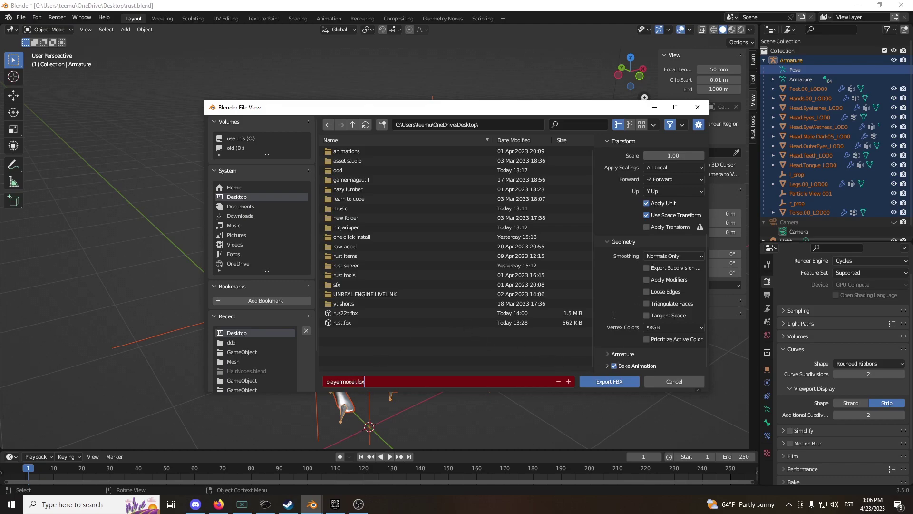
click(608, 383)
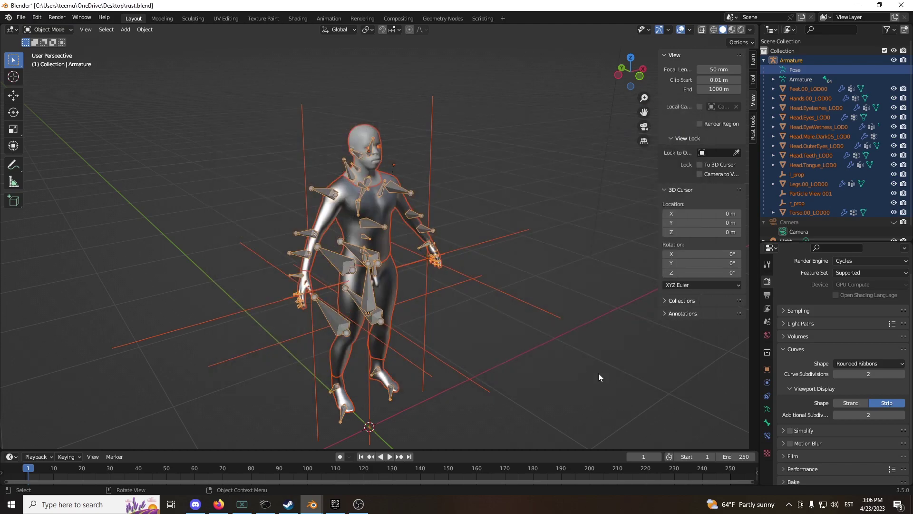
Step: Launch Unreal Engine from the Epic Games Launcher and create a project from the Blank Architecture template
click(313, 504)
key(super)
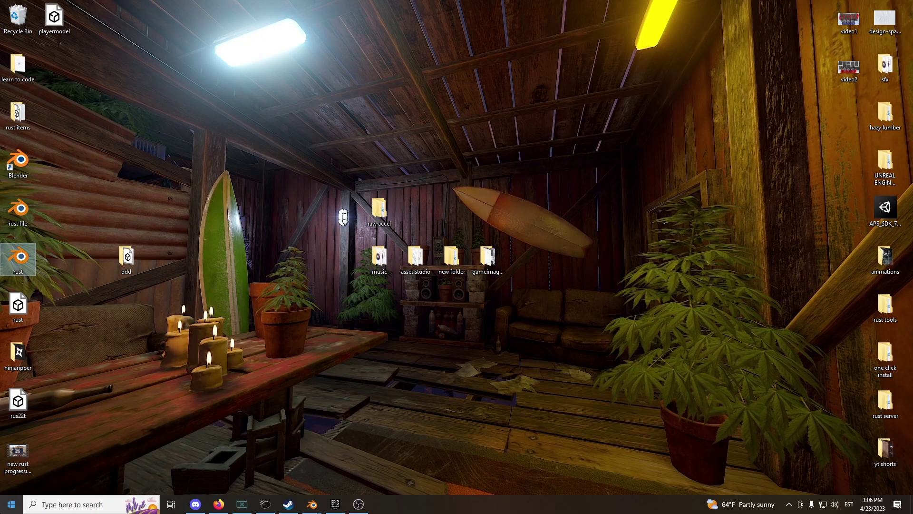
click(334, 504)
click(757, 81)
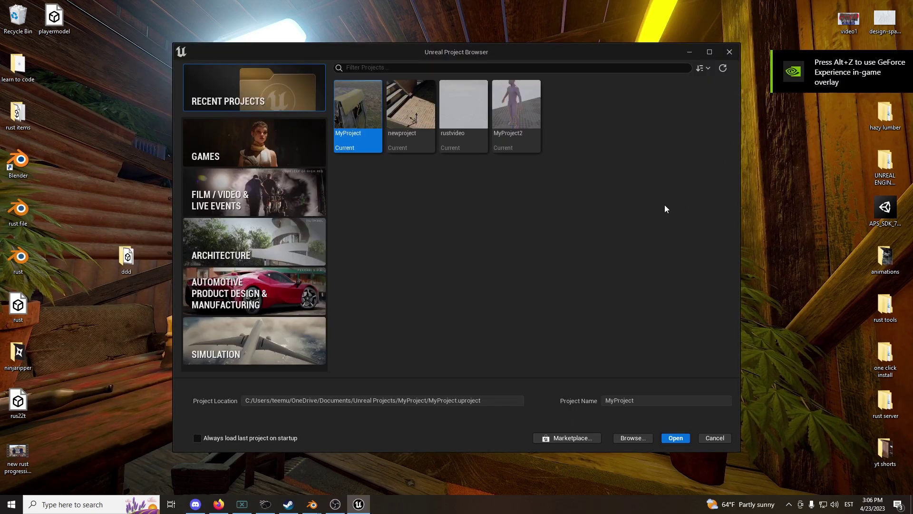
click(288, 236)
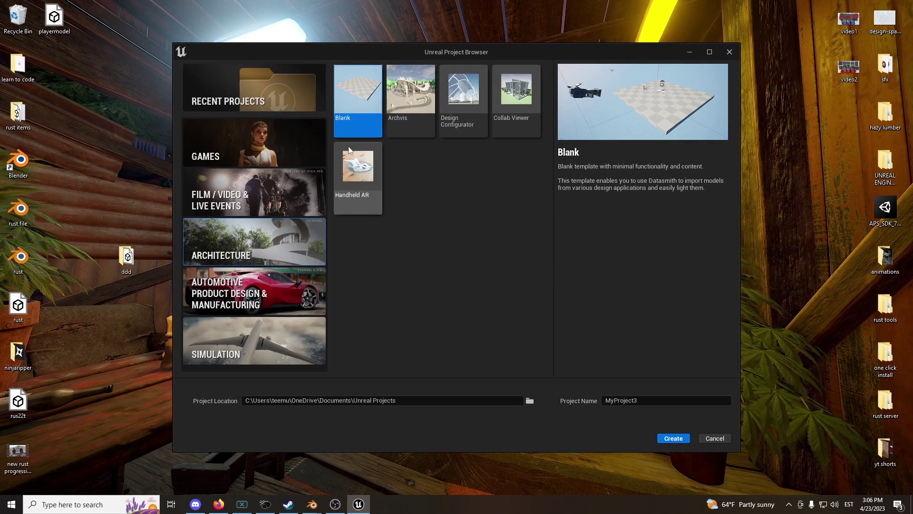
click(673, 438)
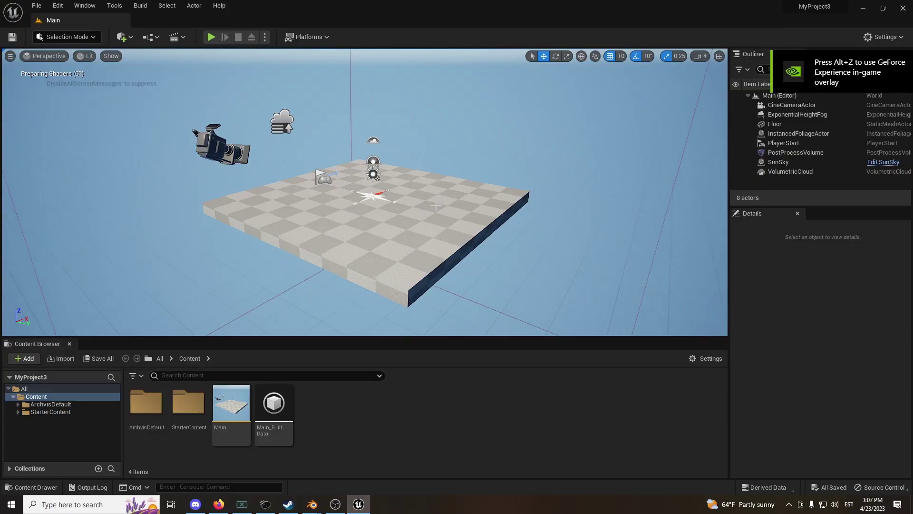
Step: Create a folder named playermodel in the project's Content folder and open it
scroll(380, 227, up, 4)
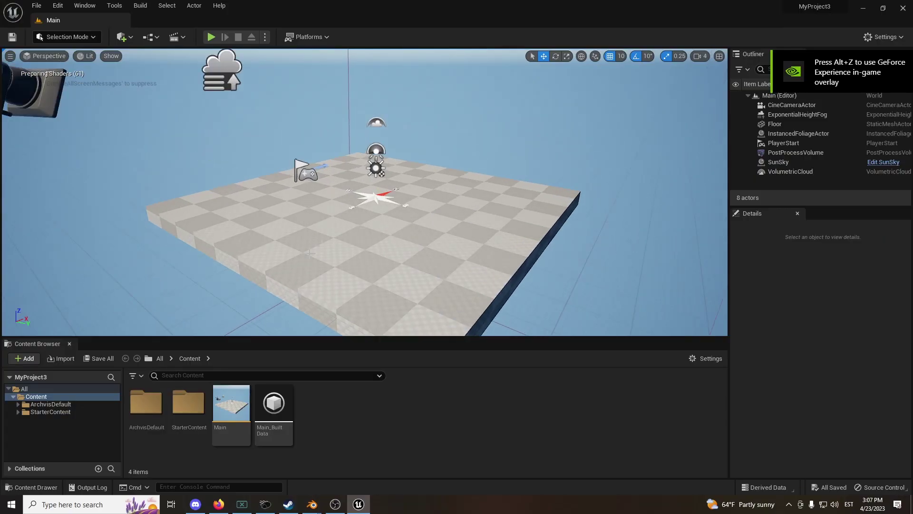
right_click(376, 408)
click(438, 112)
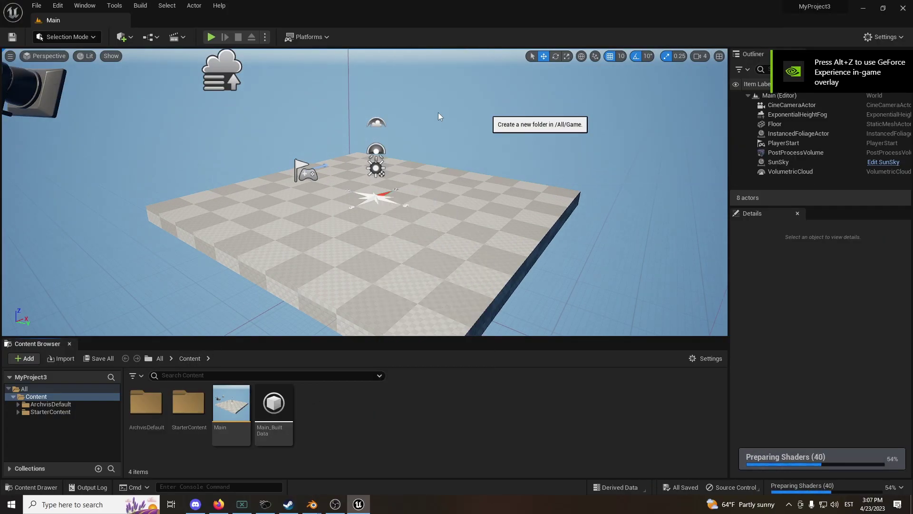
text(playe)
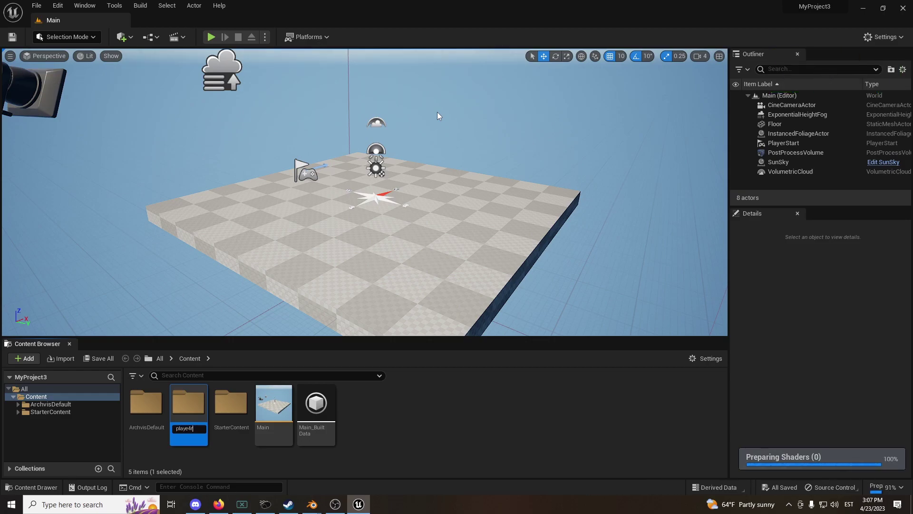
text(rmodel)
key(Return)
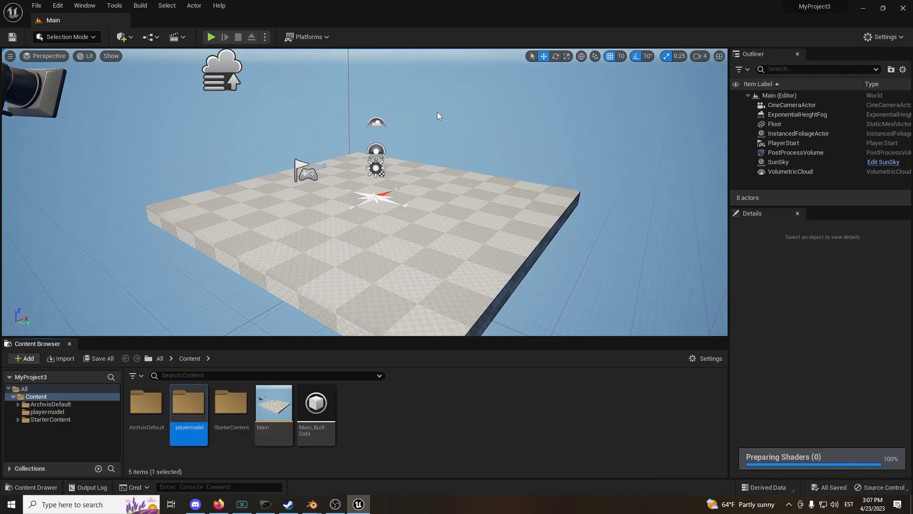
double_click(187, 403)
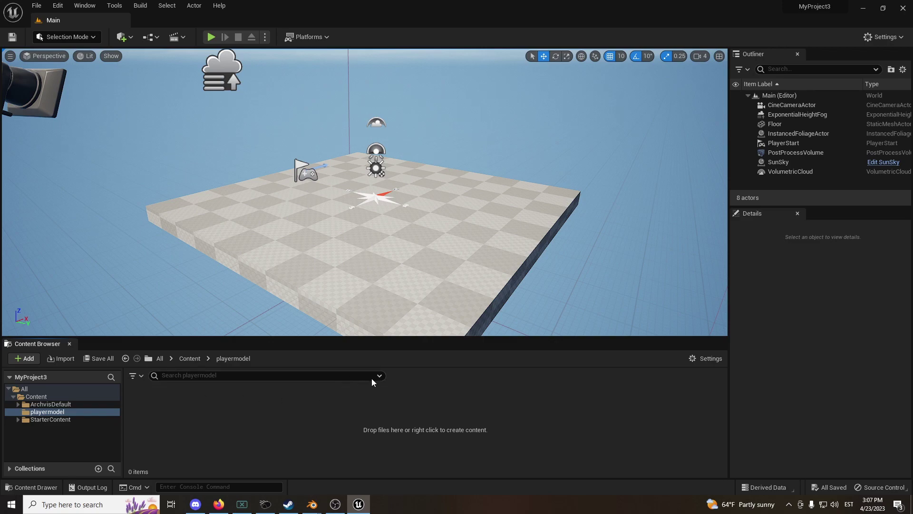
Step: Import the playermodel FBX from the desktop into the playermodel folder as a skeletal mesh with the default options
key(super+d)
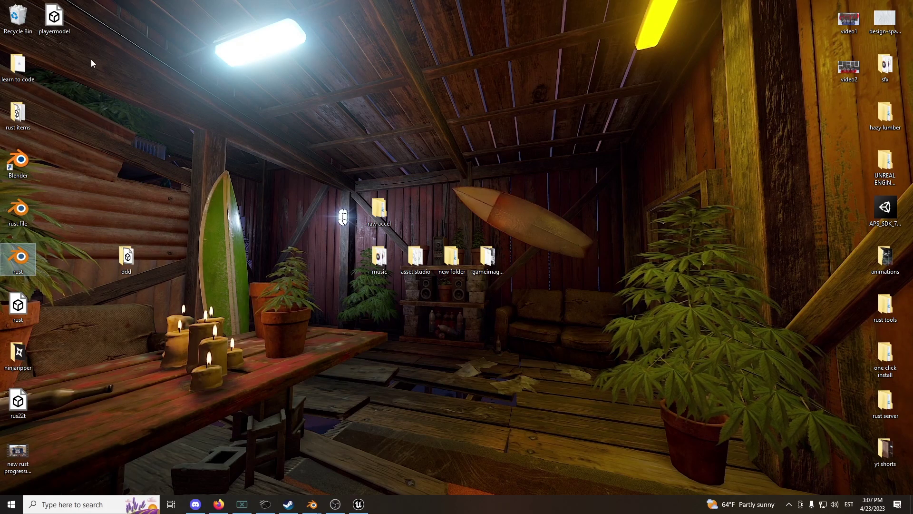
drag(54, 18, 284, 239)
key(super+d)
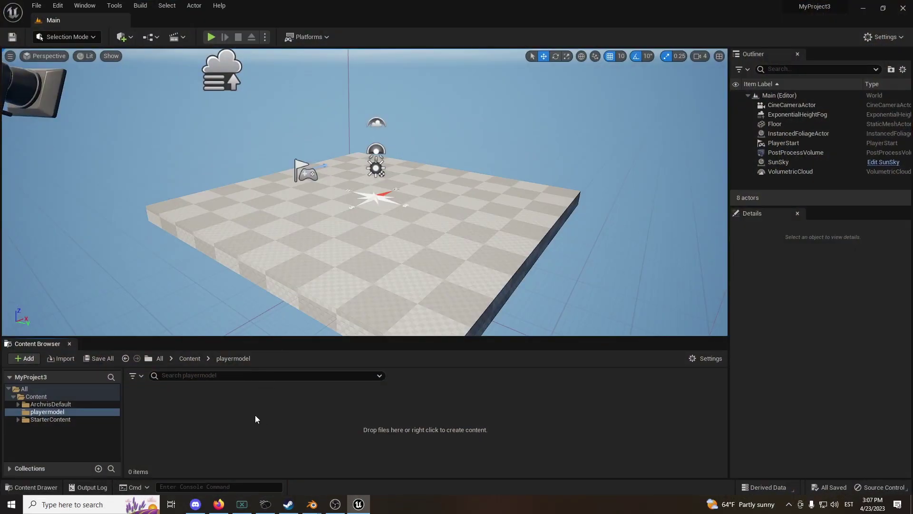
click(427, 434)
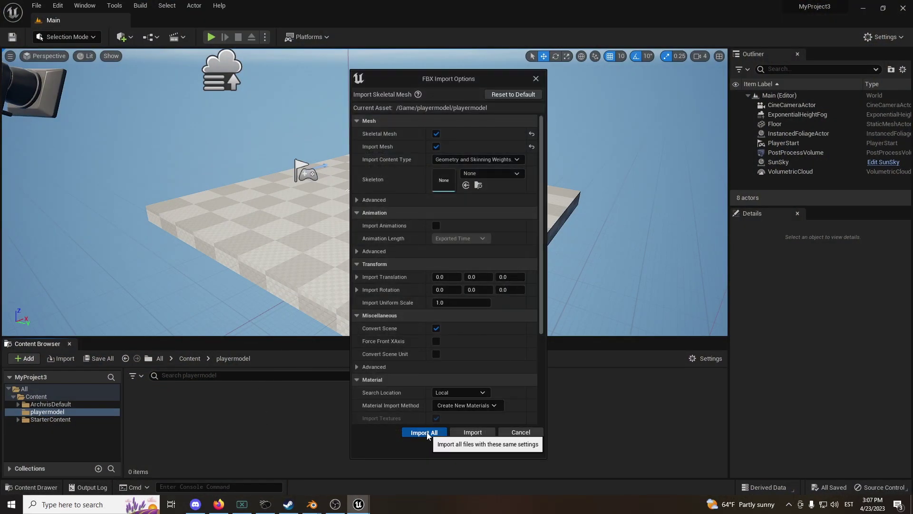
click(424, 432)
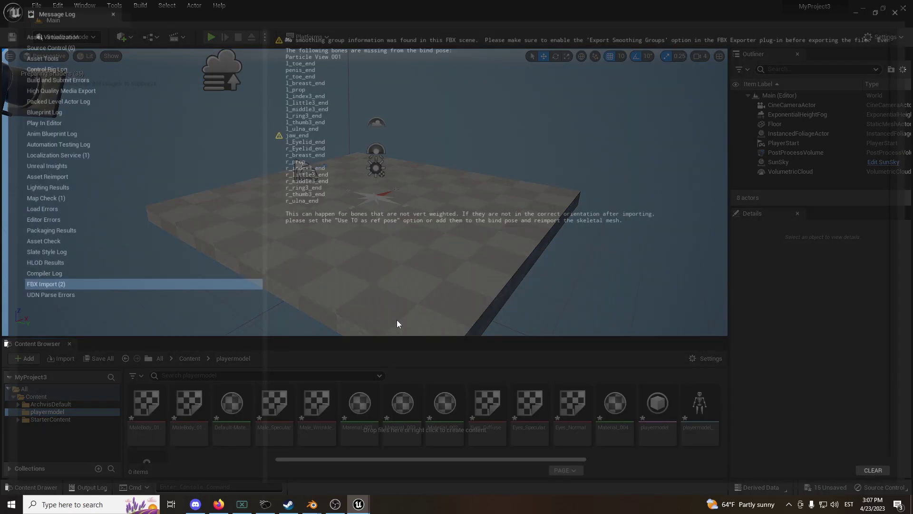
Step: Dismiss the import message log, place the playermodel skeletal mesh on the floor in the level, and frame it from the front
click(894, 12)
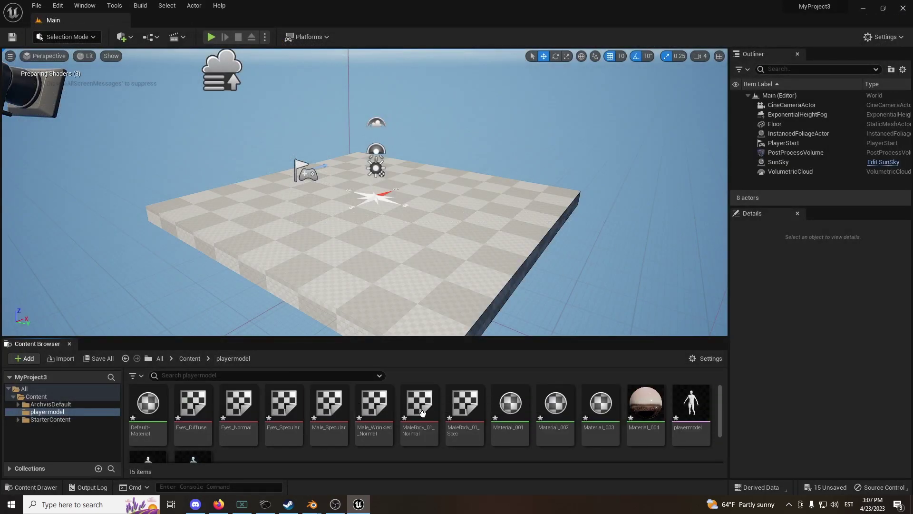
drag(691, 405, 432, 280)
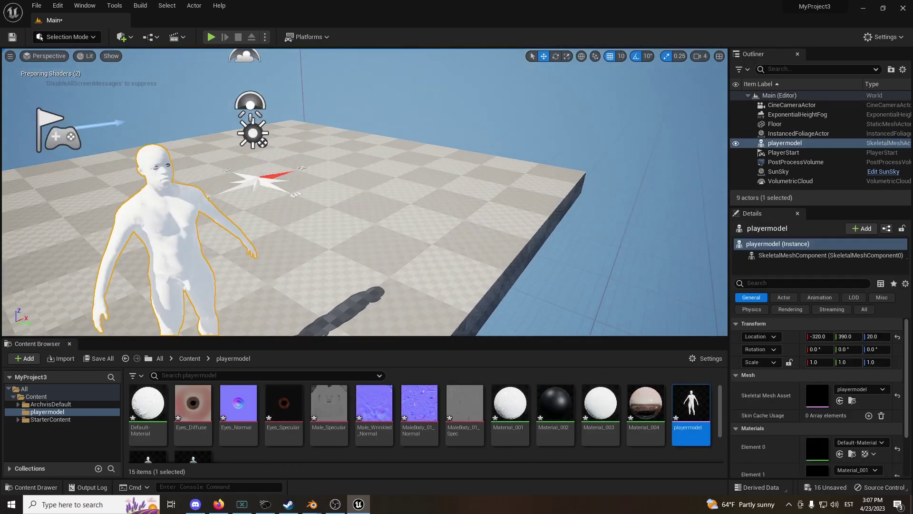
key(f)
key(w)
right_drag(365, 214, 419, 214)
key(s)
key(a)
right_drag(328, 188, 314, 180)
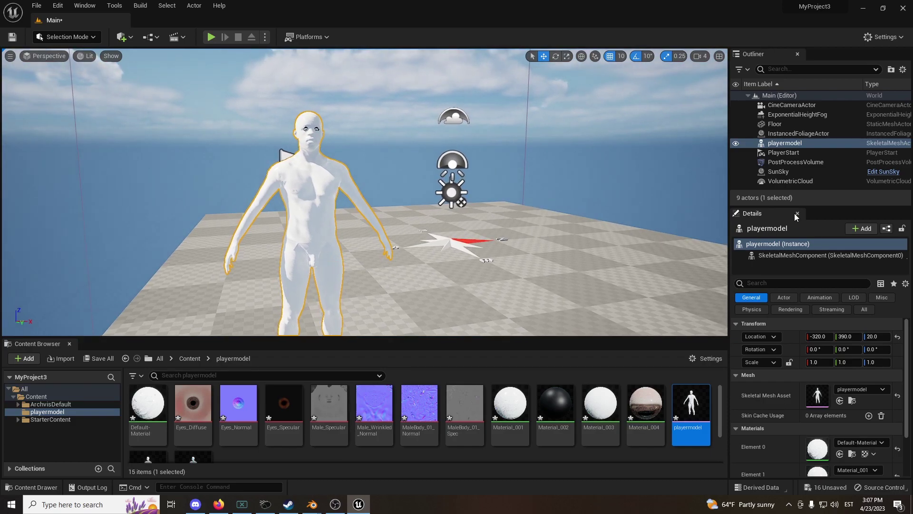
Step: Open the character's Default-Material and spread out its Param and two Texture Sample nodes so they no longer overlap
drag(811, 206, 809, 152)
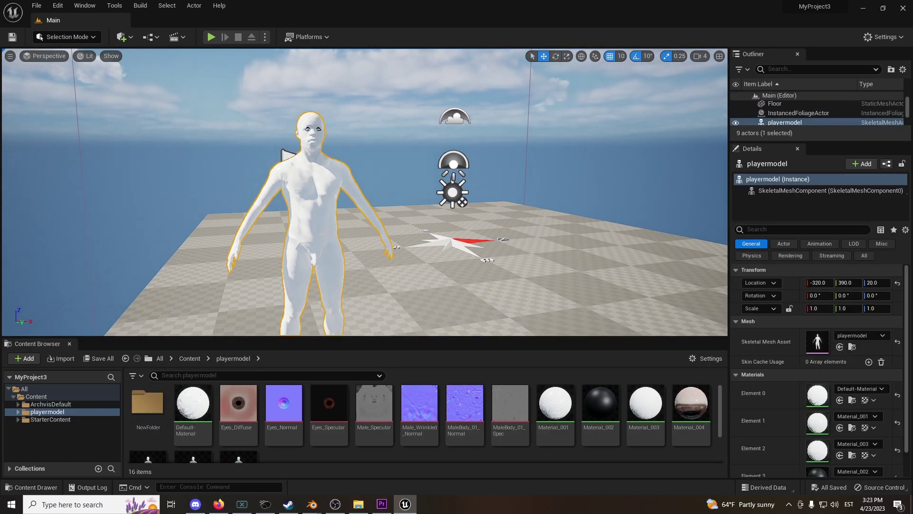
double_click(818, 398)
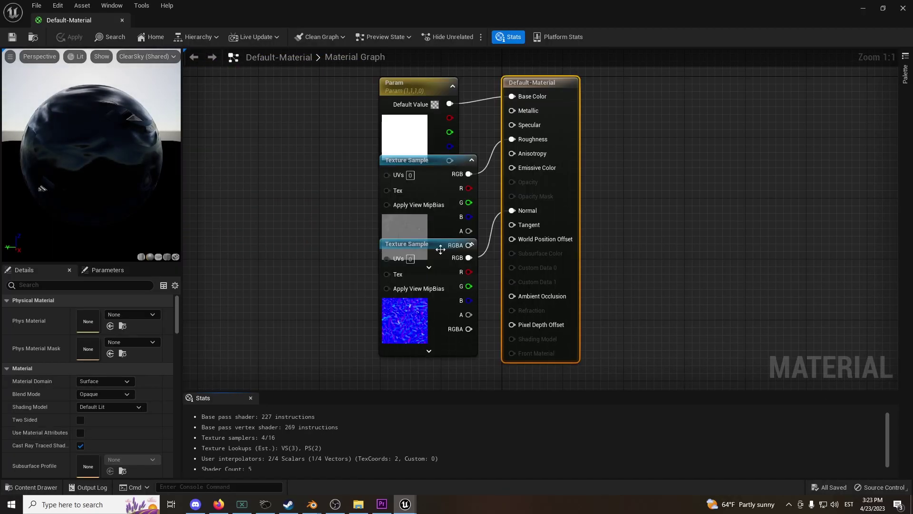
click(424, 245)
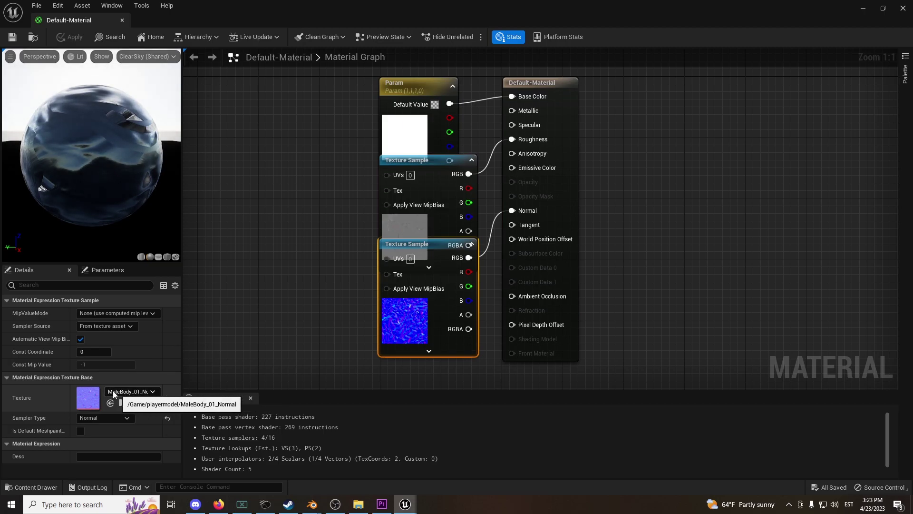
drag(441, 244, 437, 296)
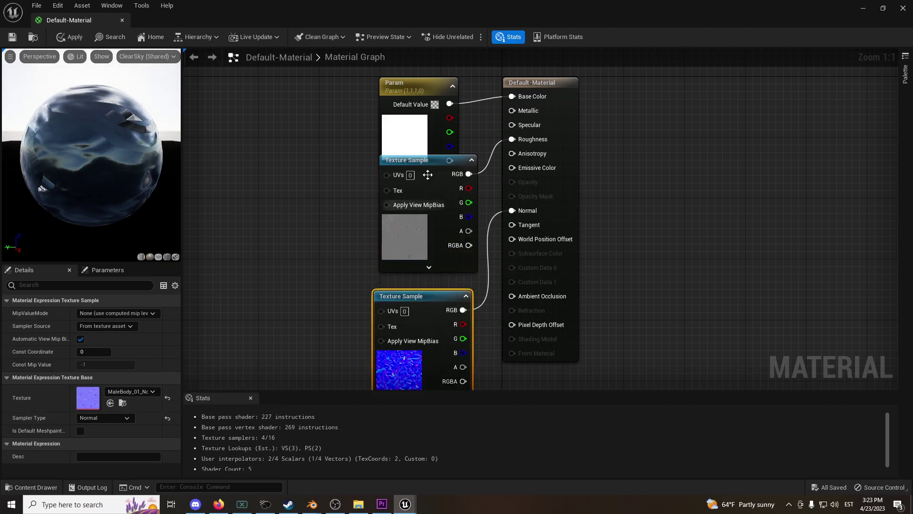
drag(430, 160, 326, 196)
drag(419, 89, 353, 89)
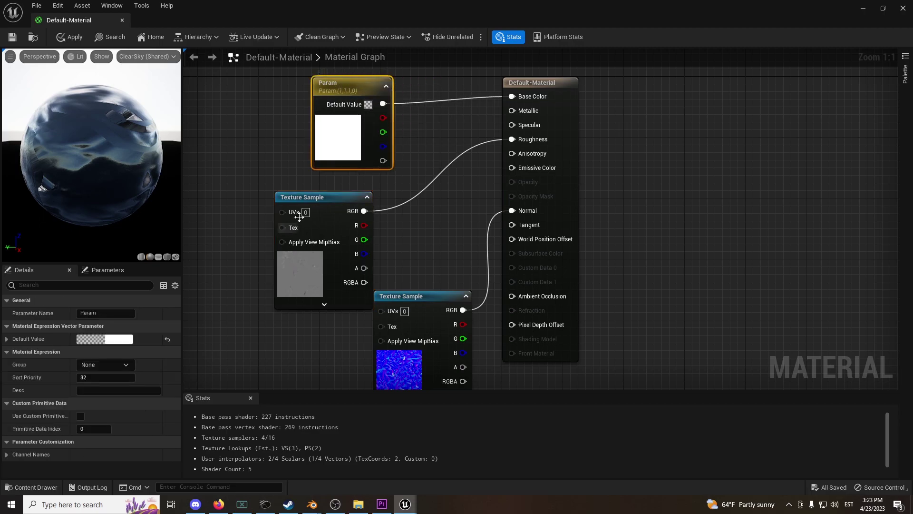
click(315, 197)
click(130, 394)
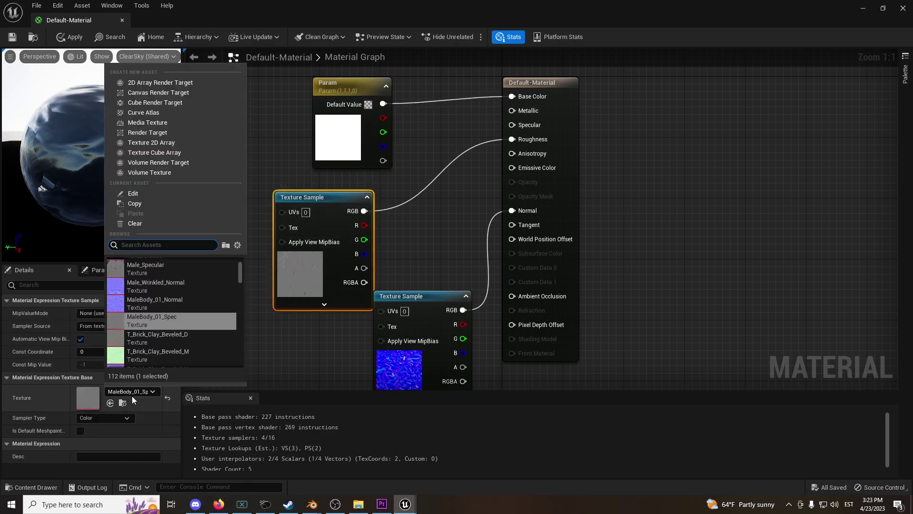
click(133, 395)
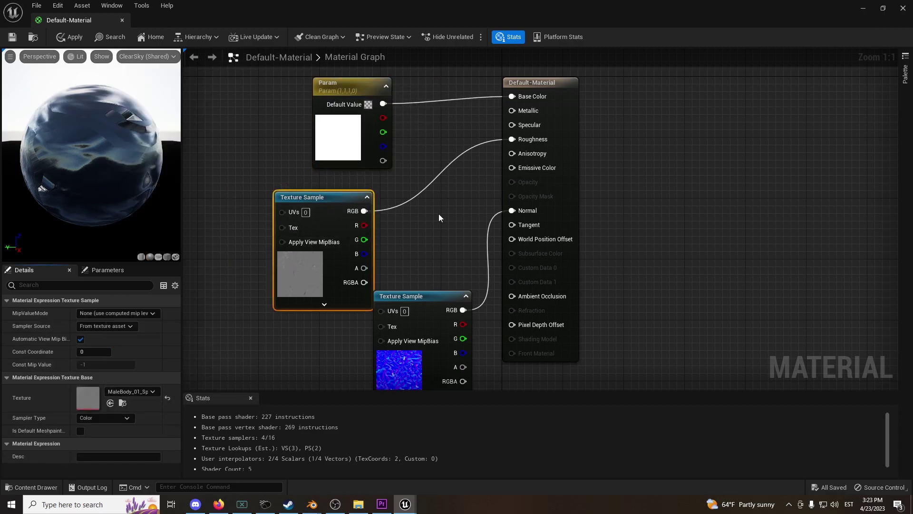
Step: Rewire the MaleBody_01_Spec texture's RGB output from Roughness to the Specular input of Default-Material
double_click(455, 161)
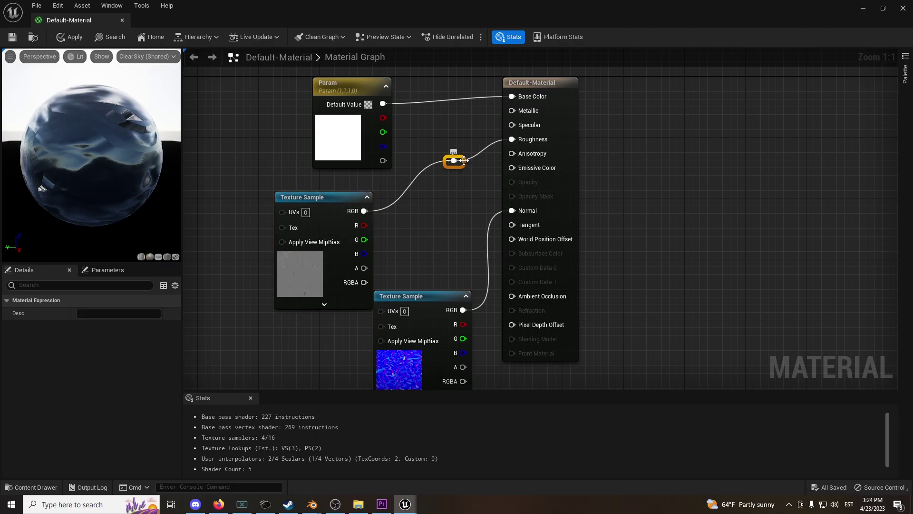
key(Delete)
drag(365, 210, 512, 125)
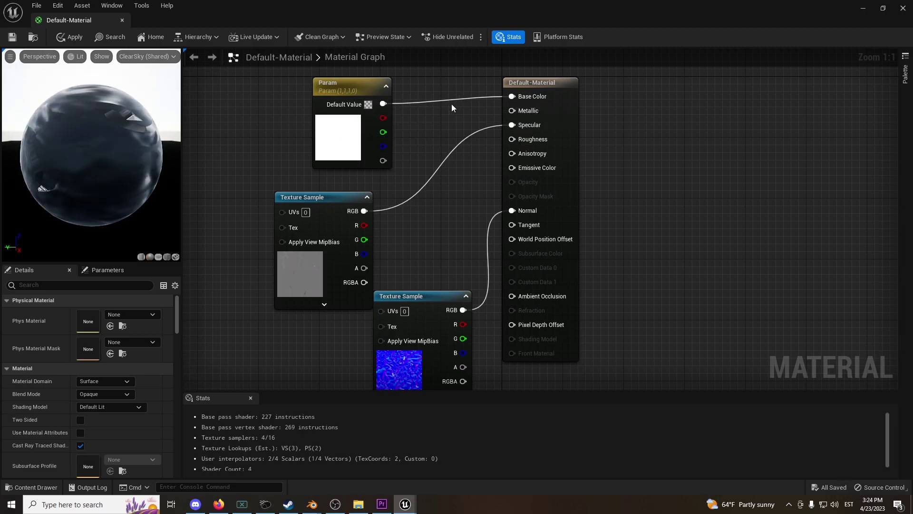
Step: Add a LinearInterpolate node between Param and Base Color, with Param feeding its B input, and tidy the node layout
right_drag(430, 62, 435, 189)
right_click(435, 189)
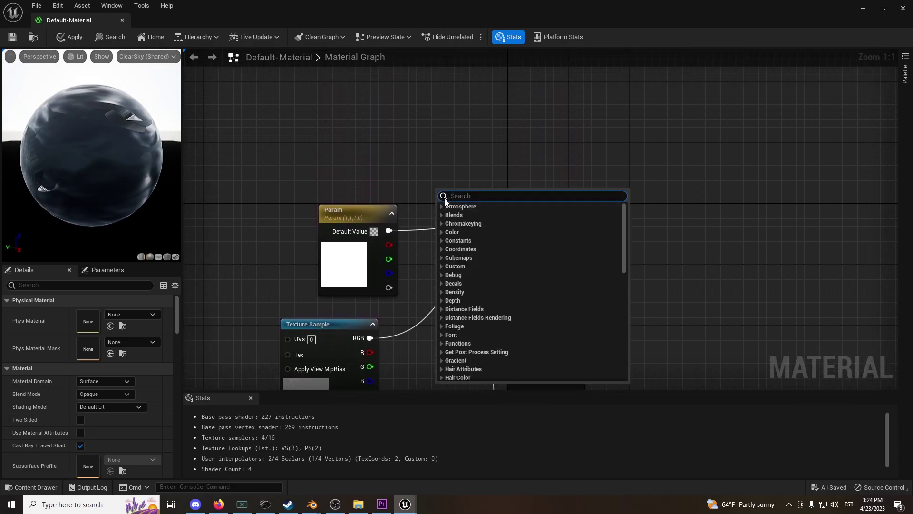
text(lerp)
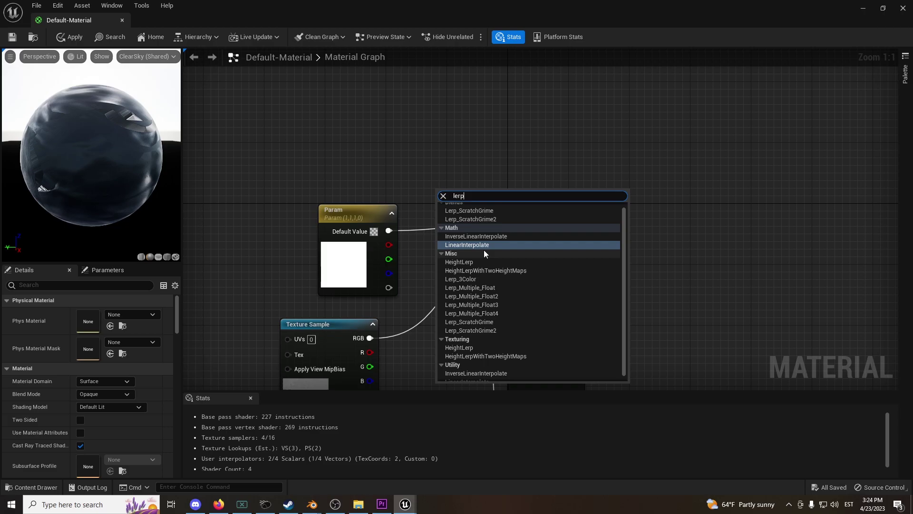
click(484, 249)
drag(474, 195, 464, 181)
drag(389, 230, 433, 210)
drag(480, 193, 519, 223)
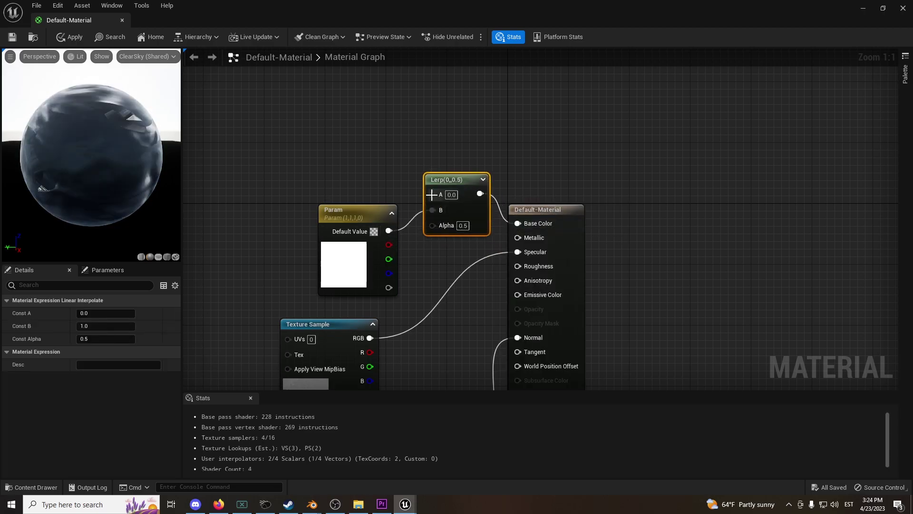
drag(351, 216, 305, 231)
drag(457, 189, 450, 212)
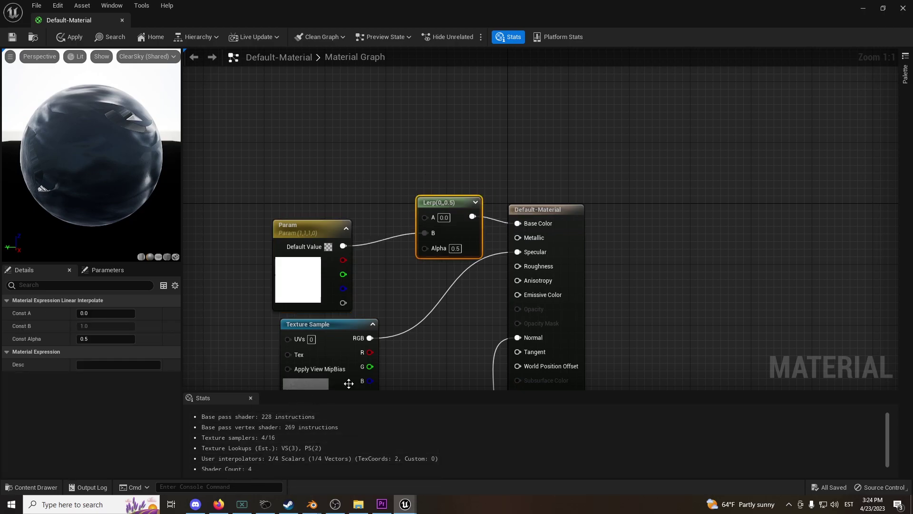
Step: Add the MaleBody_Dark_01_BaseColor texture to the graph and connect its RGB output to the Lerp's A input
click(30, 487)
drag(837, 368, 294, 151)
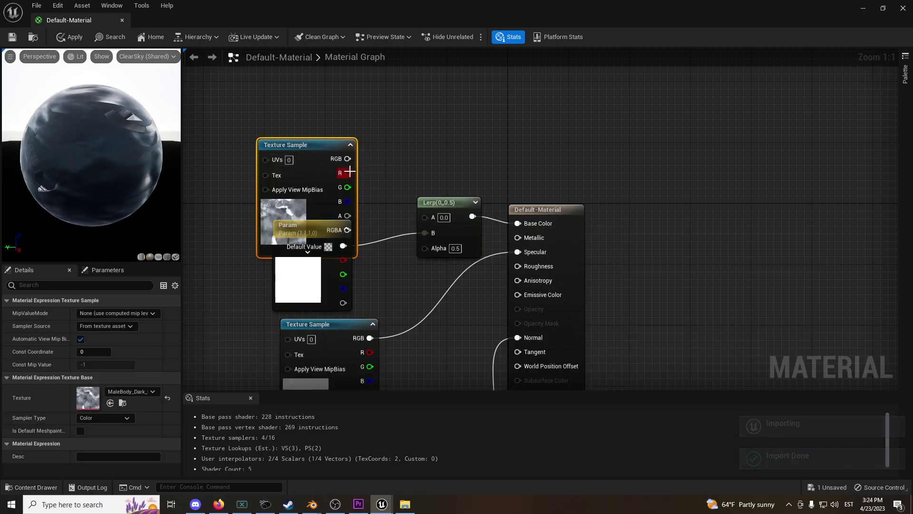
drag(348, 159, 374, 183)
Step: Open the Param colour for editing and copy the hex code #a1665e from ColorsWall's Human skin tone color palette in the browser
double_click(298, 269)
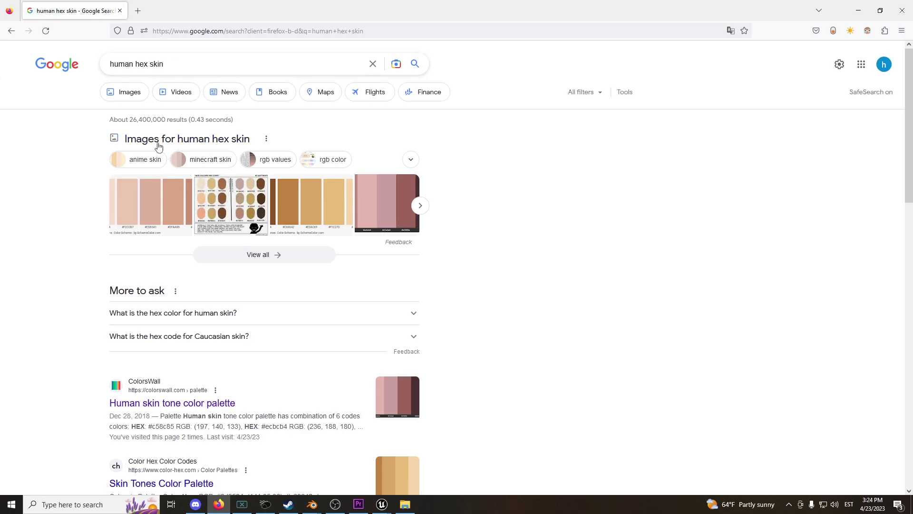
click(159, 401)
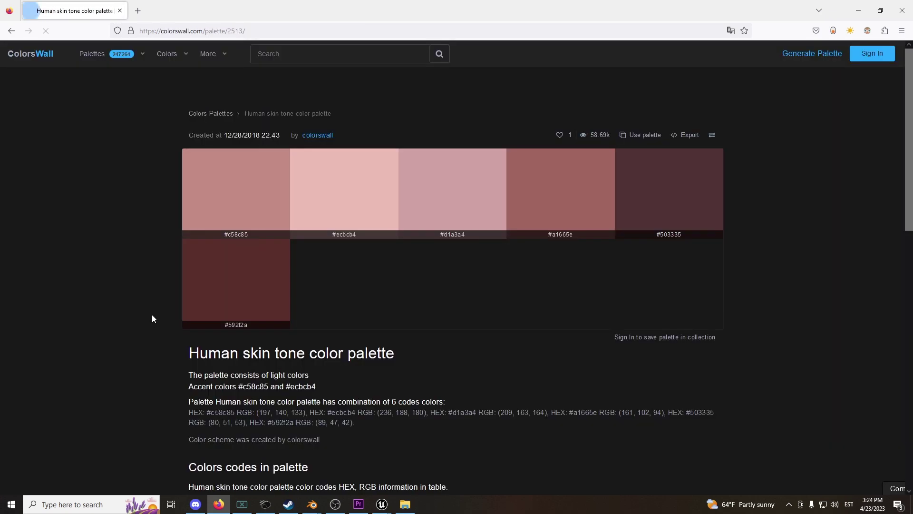
scroll(520, 235, down, 5)
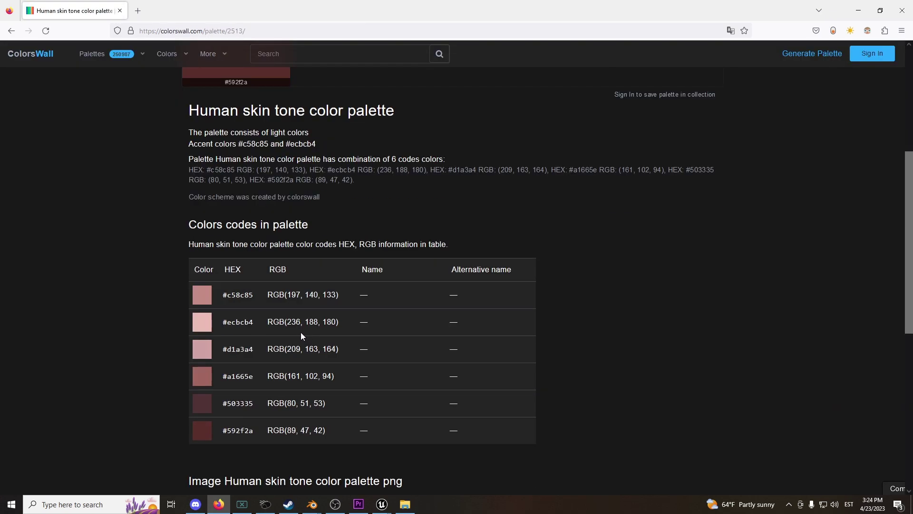
scroll(530, 224, up, 5)
scroll(418, 257, down, 6)
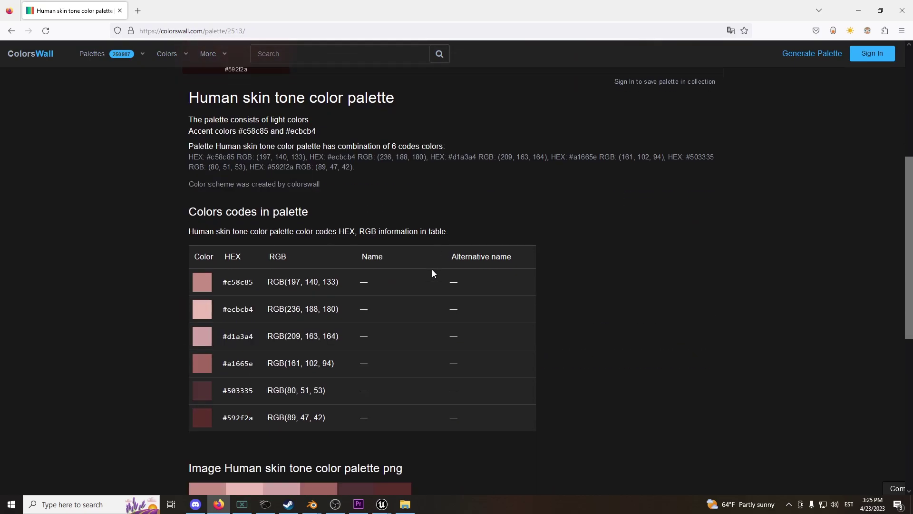
double_click(255, 280)
key(ctrl+c)
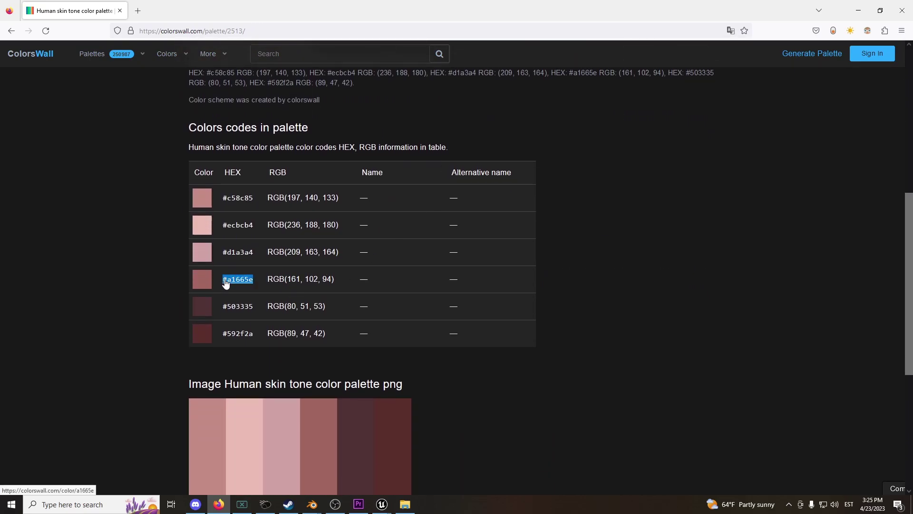
Step: Return to Unreal Engine, set Param's Hex Linear colour to the copied a1665e, then apply and close Default-Material
click(382, 504)
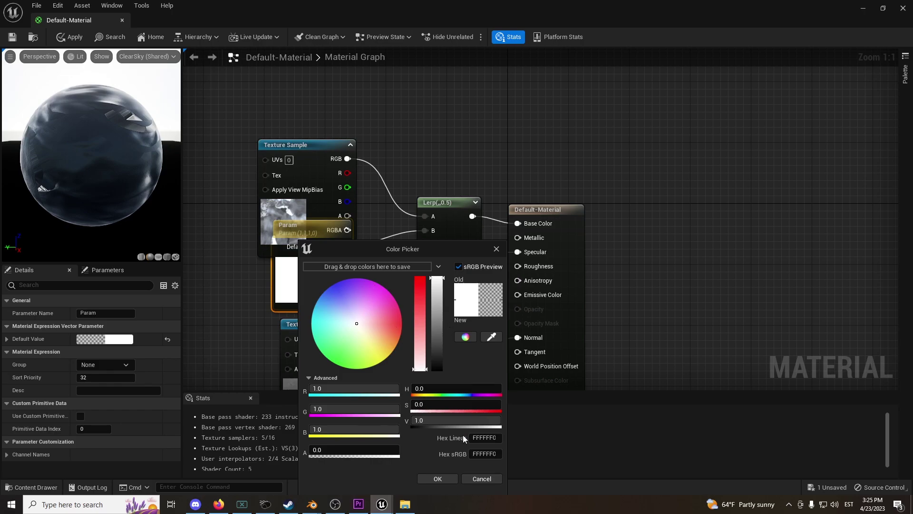
click(485, 438)
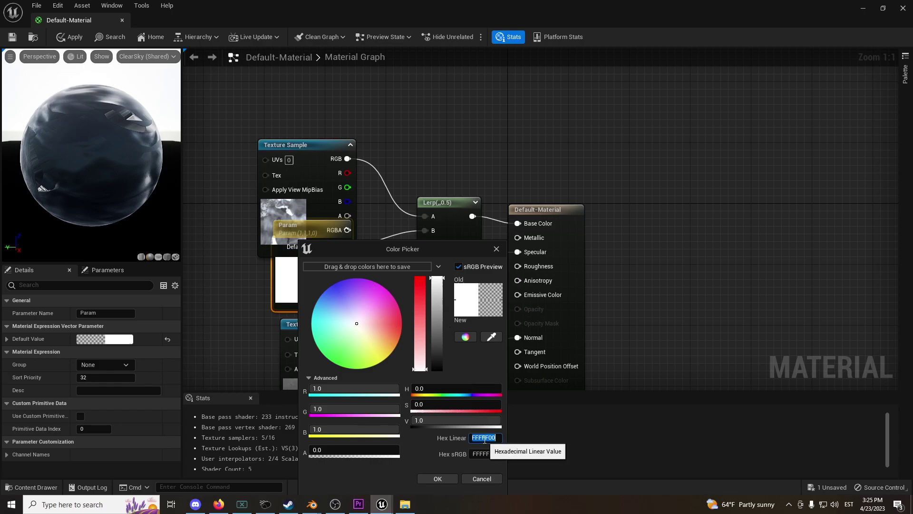
key(ctrl+v)
click(438, 478)
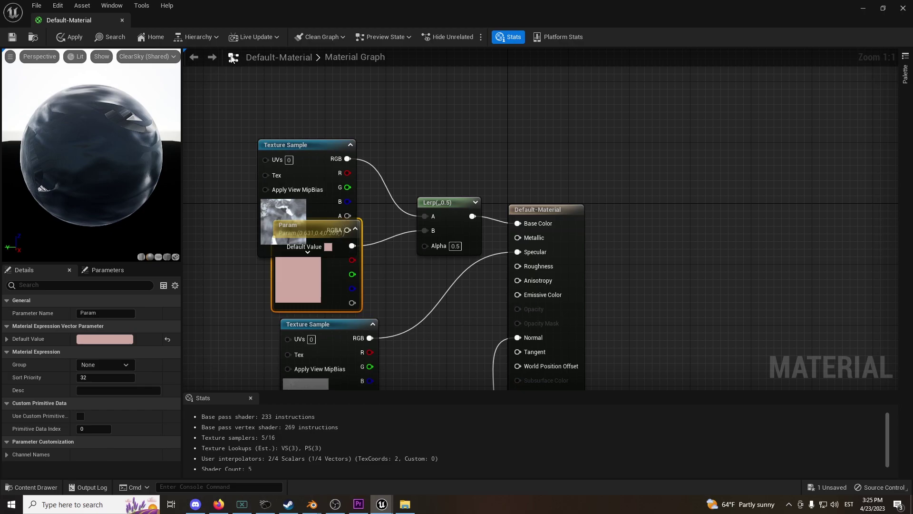
click(75, 37)
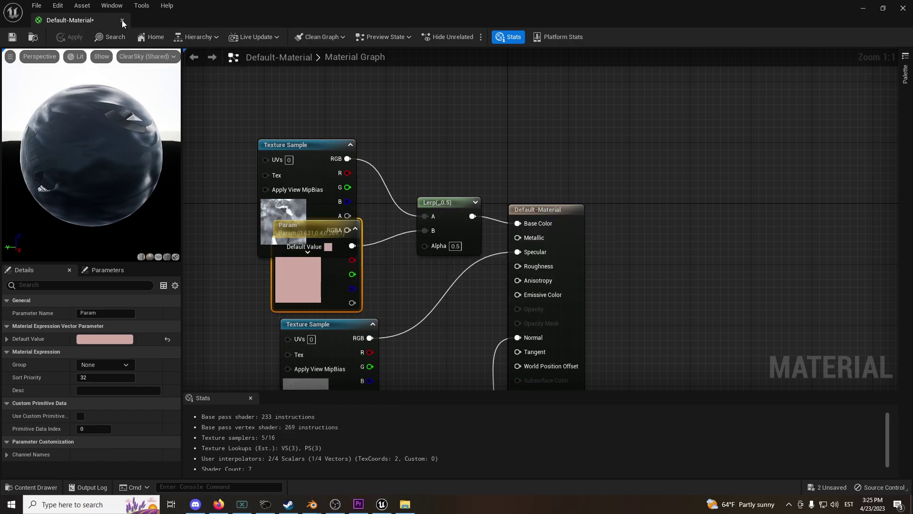
click(123, 20)
Step: Examine the updated skin material on the character's upper body and head in the viewport
right_drag(365, 192, 340, 153)
key(s)
click(319, 188)
click(334, 189)
key(w)
right_drag(334, 188, 336, 223)
key(s)
scroll(803, 397, down, 1)
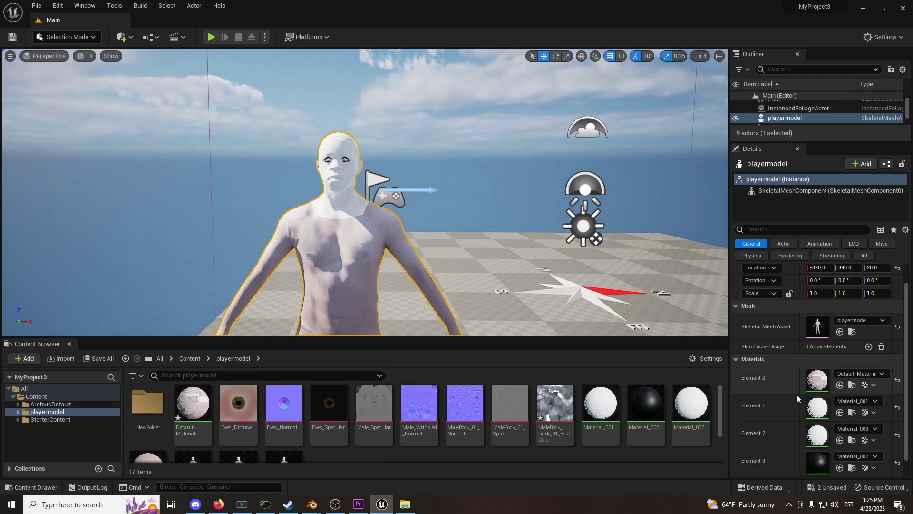
Step: Reopen Default-Material and copy its Param and Lerp nodes for reuse in the head material
double_click(823, 410)
click(903, 8)
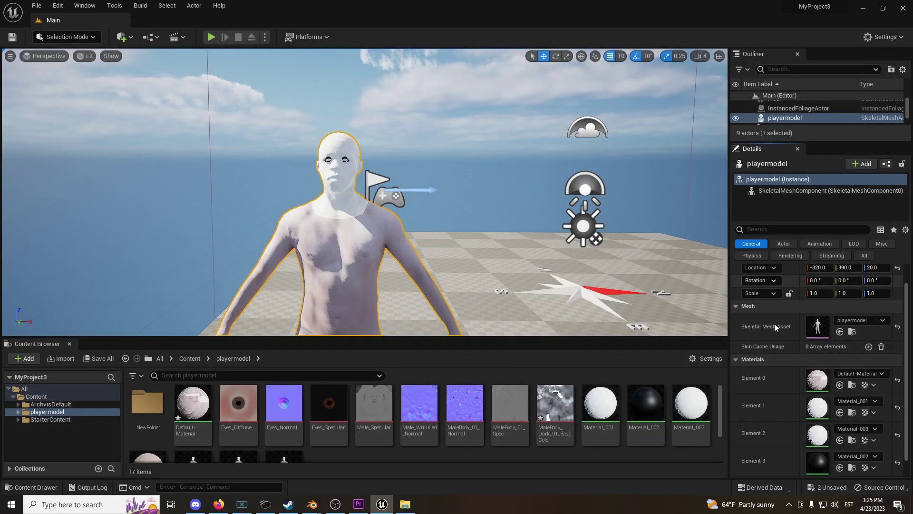
double_click(814, 379)
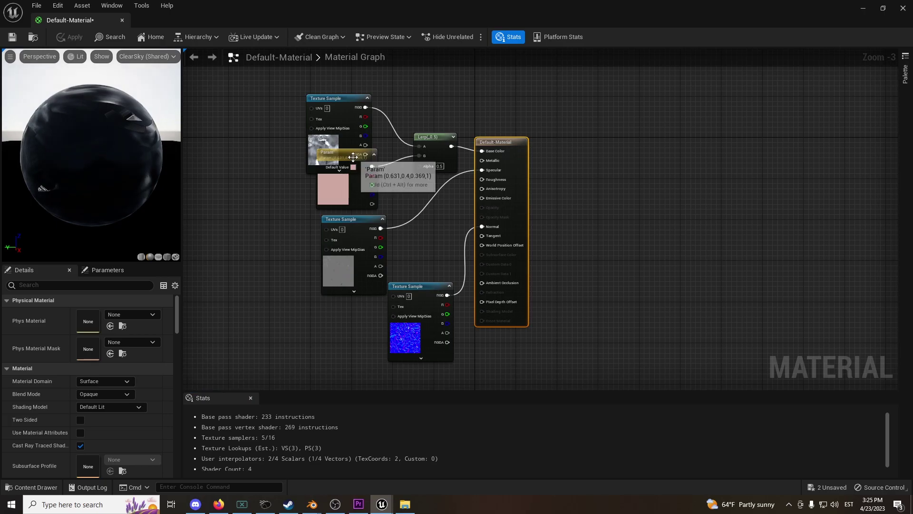
click(353, 157)
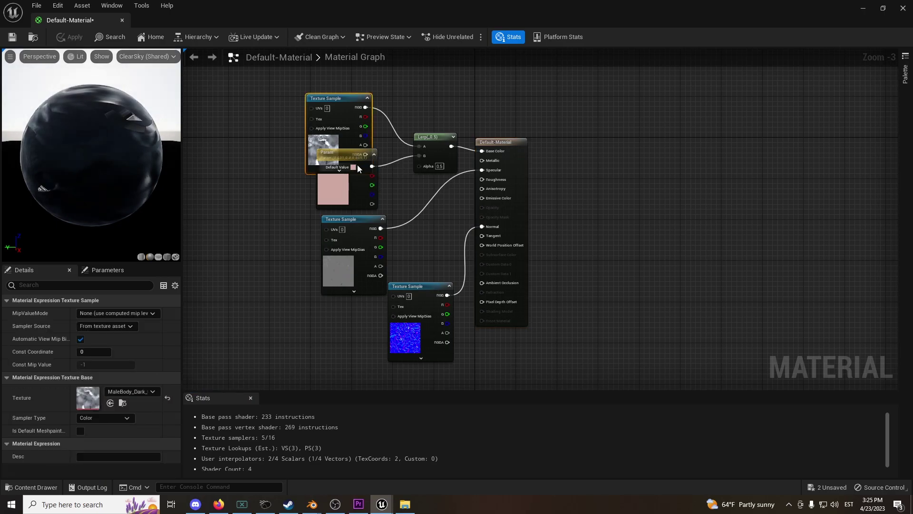
ctrl+click(432, 136)
click(126, 21)
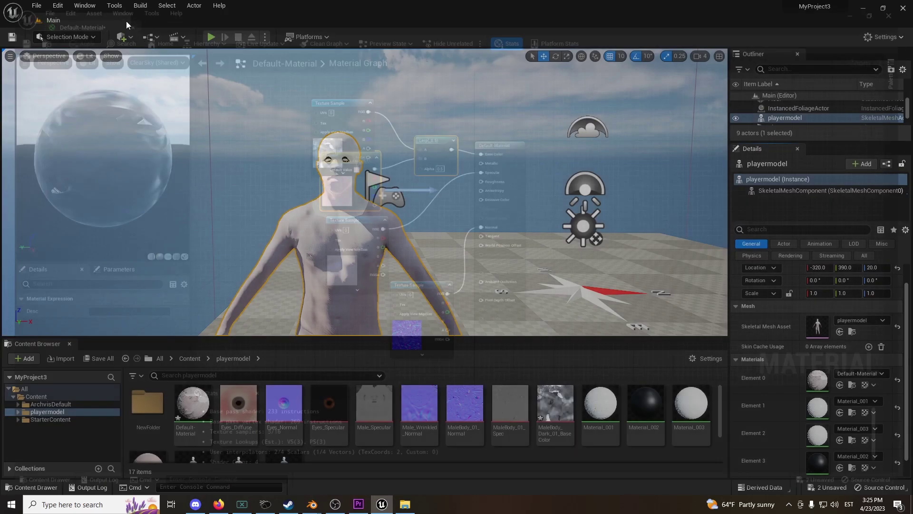
Step: Paste the copied Param and Lerp nodes into Material_001 and rewire its specular texture from Roughness to Specular
double_click(815, 405)
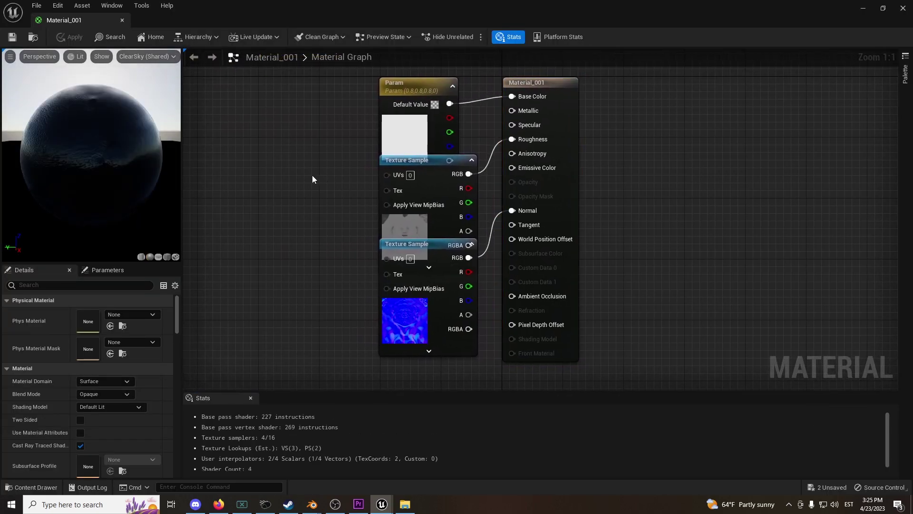
key(ctrl+v)
drag(426, 164, 512, 125)
click(321, 142)
alt+click(321, 143)
Step: Delete the original Param node in Material_001 and move the pasted Param and Lerp nodes into its place
click(411, 88)
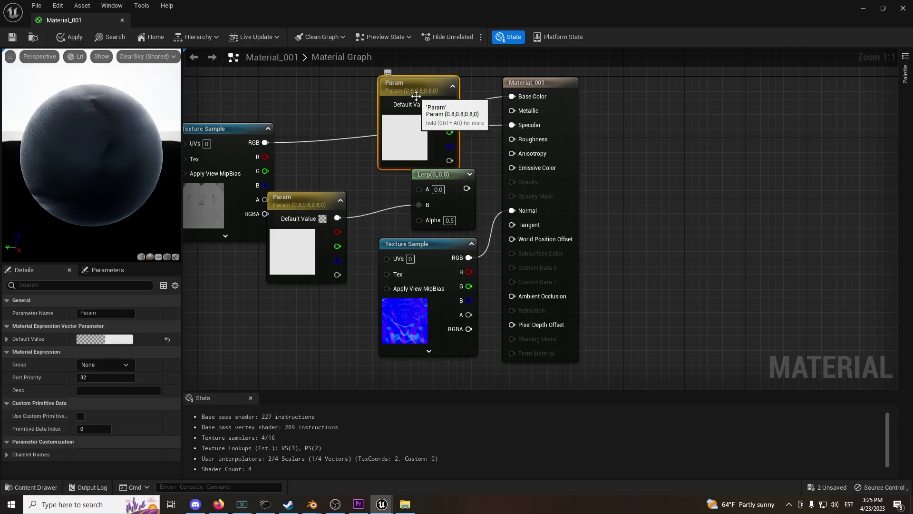
key(Delete)
click(333, 199)
shift+click(431, 177)
drag(432, 177, 389, 83)
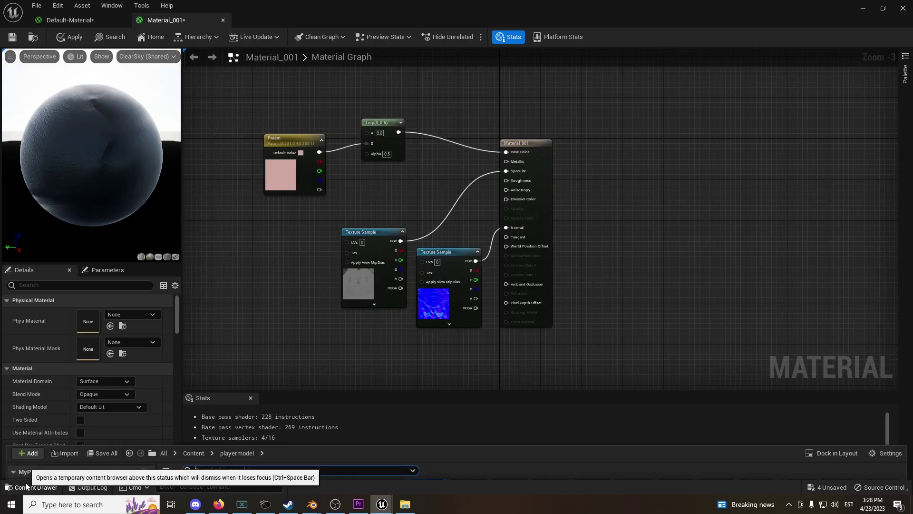
Step: Add the Male_Dark_01_BaseColor texture to Material_001, connect it to the Lerp's A input, and apply the material changes
click(31, 487)
drag(399, 377, 245, 107)
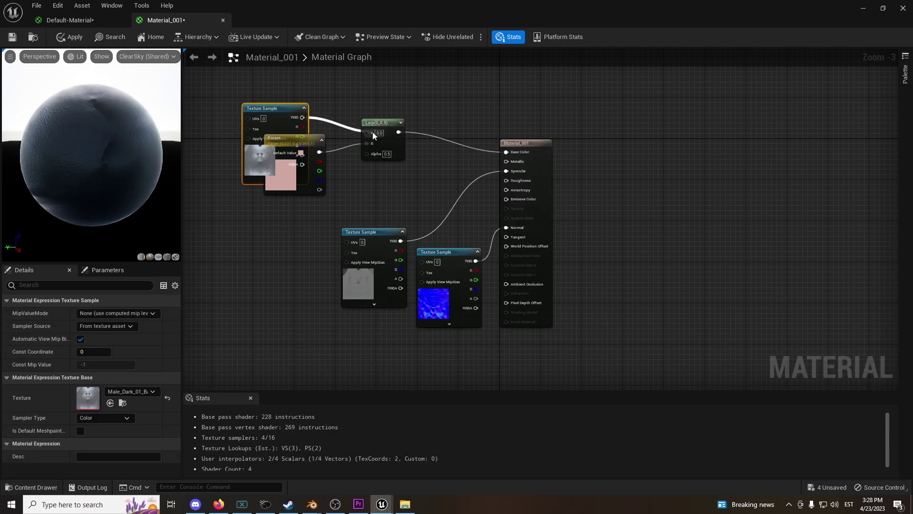
drag(373, 136, 373, 136)
click(73, 37)
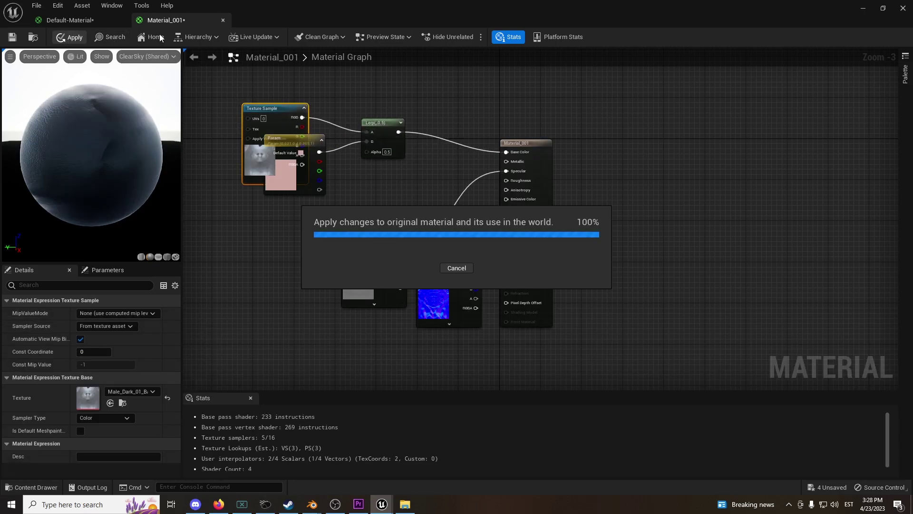
drag(261, 23, 278, 64)
click(420, 52)
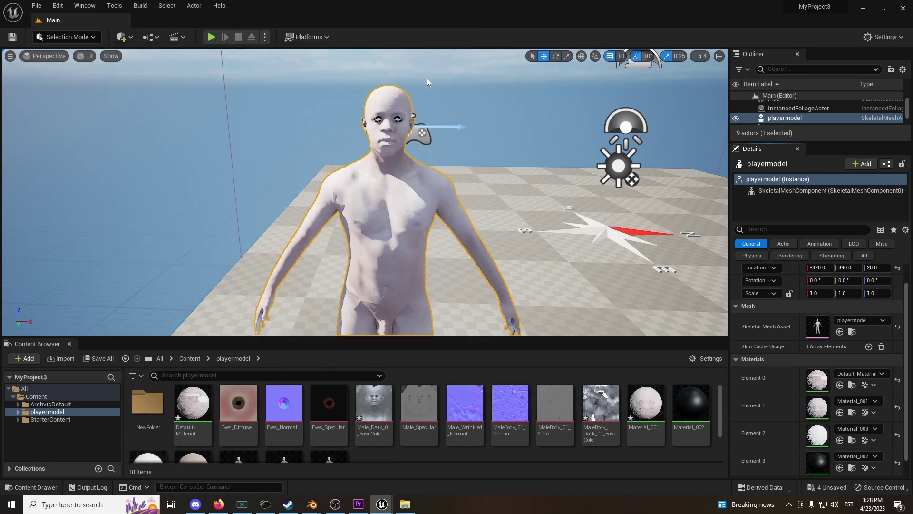
Step: Open Material_002 from the character's Element 3 slot and set its blend mode to Translucent
right_drag(428, 88, 490, 81)
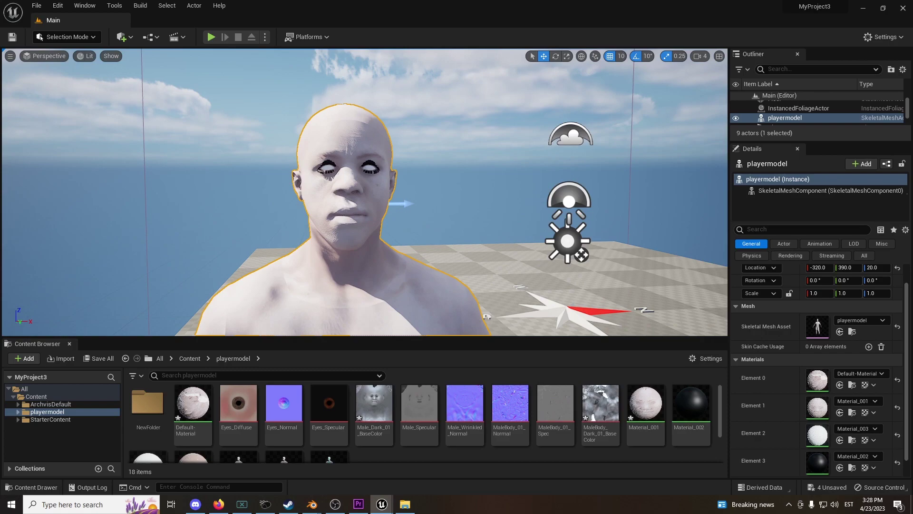
right_drag(376, 153, 376, 152)
scroll(832, 404, down, 1)
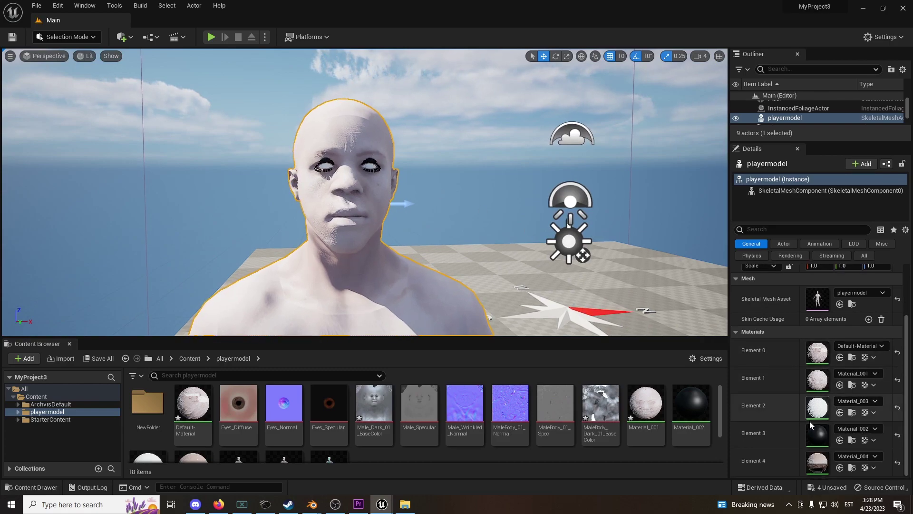
double_click(817, 435)
click(442, 51)
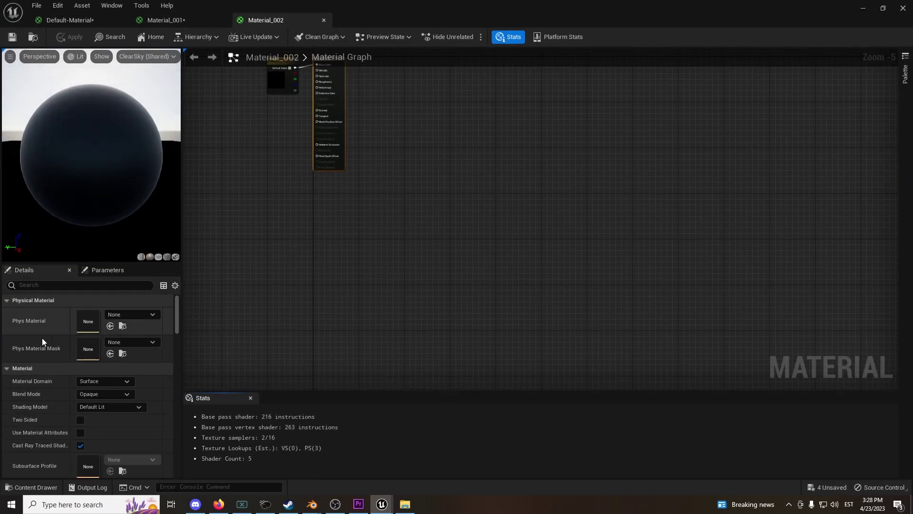
click(111, 393)
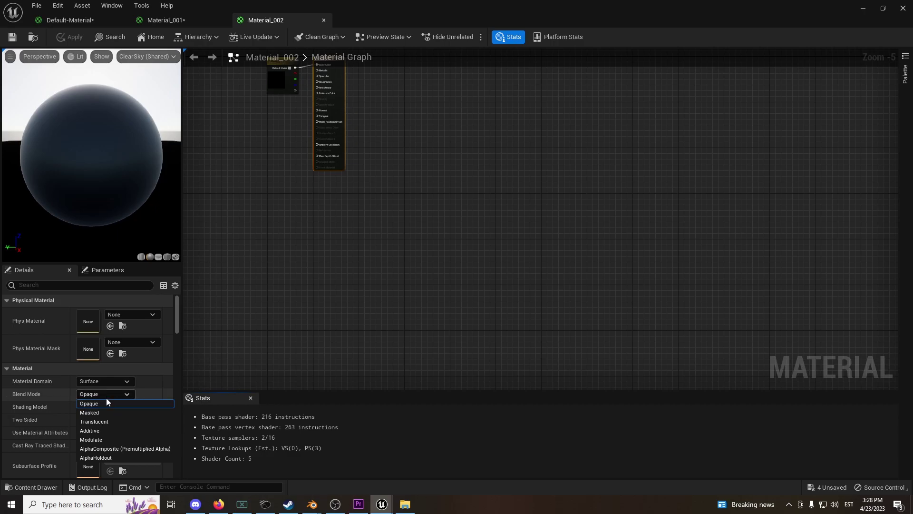
click(104, 422)
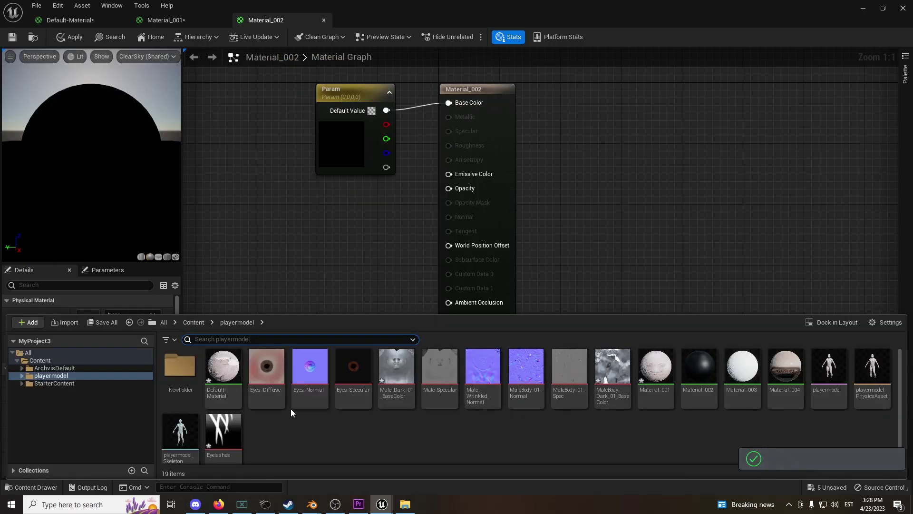
Step: Add the Eyelashes texture to Material_002, connect its RGB output to Opacity, and apply the material before closing the editor
drag(219, 425, 274, 214)
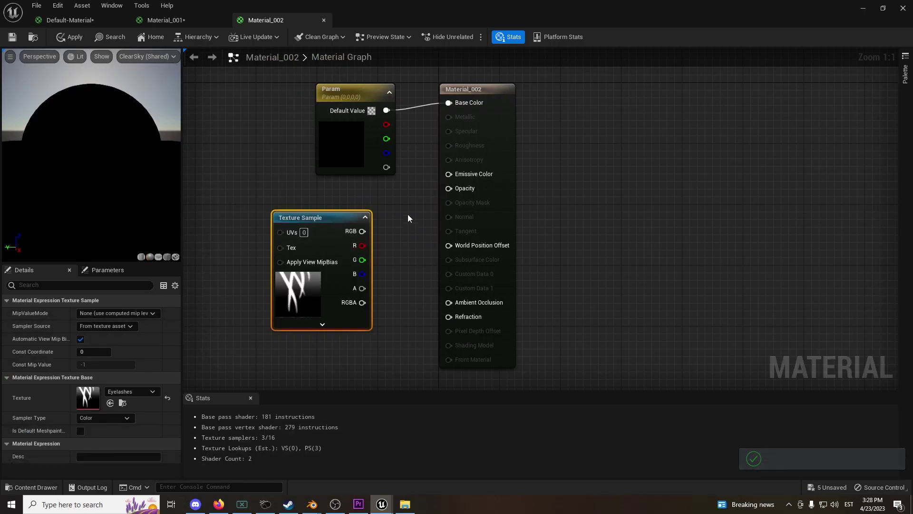
drag(449, 191, 448, 189)
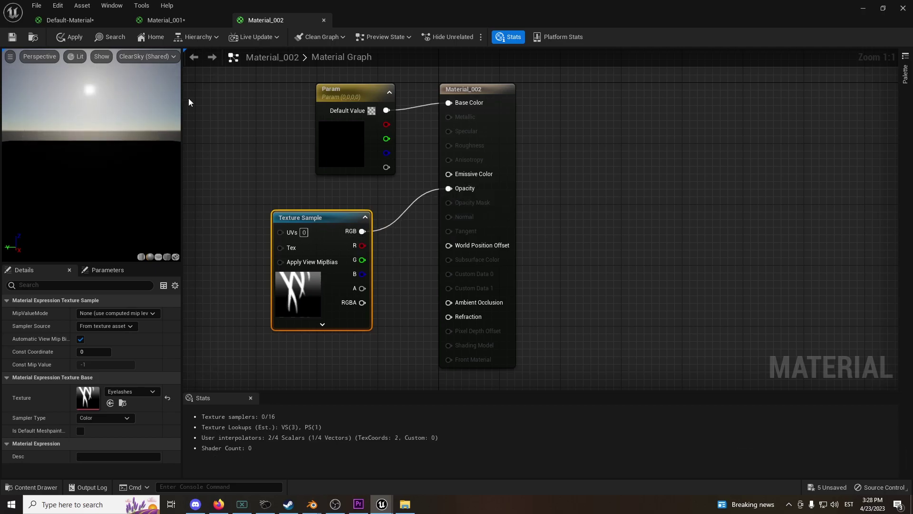
click(70, 36)
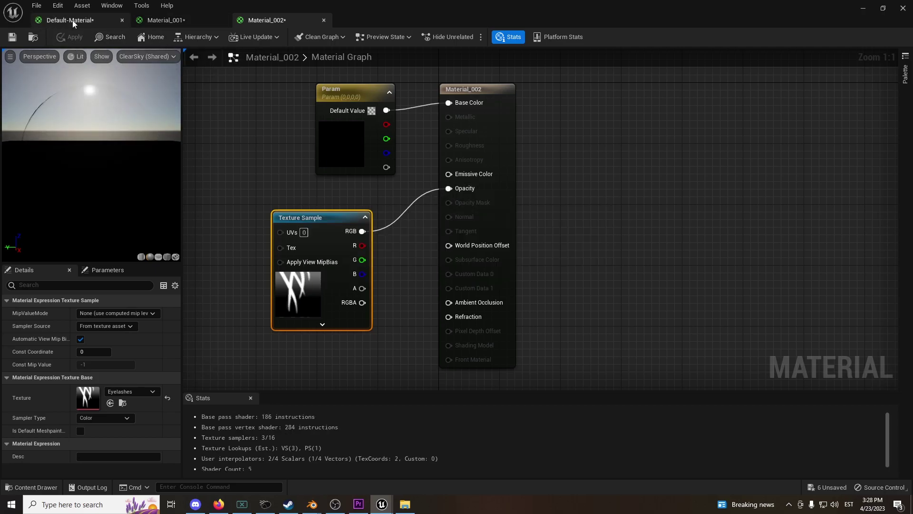
click(901, 8)
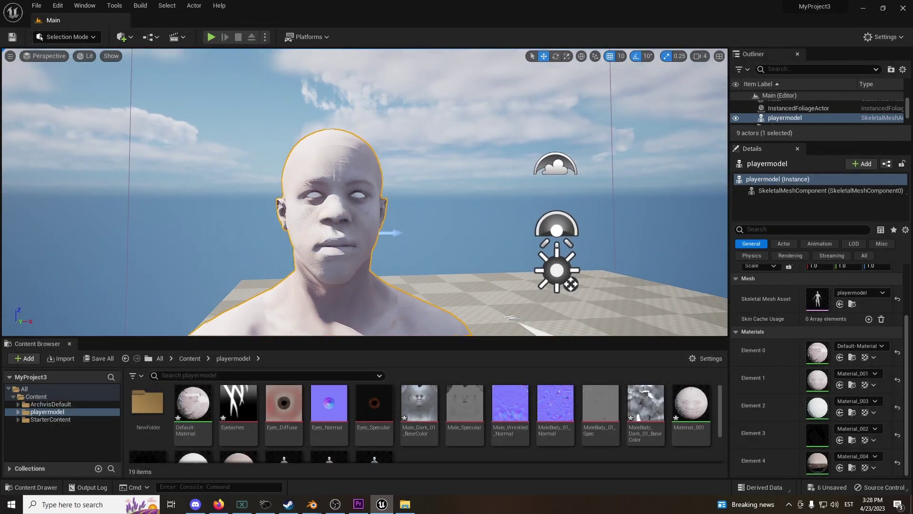
Step: Open Material_004 from the Element 4 slot and spread apart its diffuse, specular and normal eye texture nodes
key(w)
right_drag(364, 192, 368, 209)
key(s)
key(r)
double_click(816, 459)
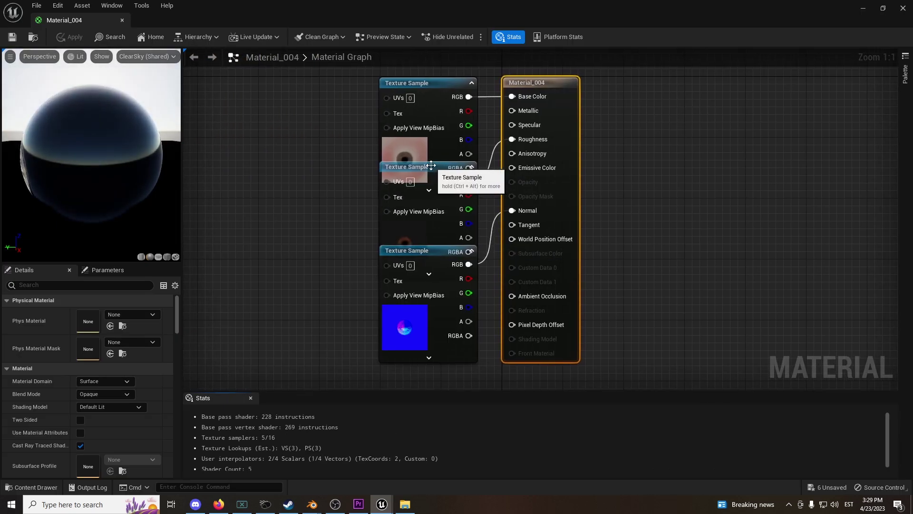
drag(433, 168, 381, 186)
drag(426, 84, 313, 76)
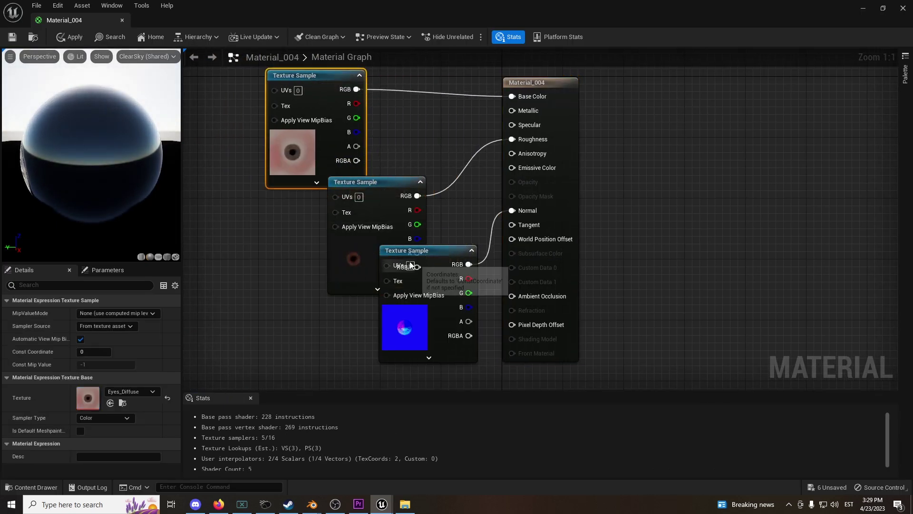
drag(412, 252, 399, 324)
Step: Inspect the Eyes_Specular texture node and its connection in Material_004, and close the material editor
click(393, 196)
right_drag(447, 230, 431, 201)
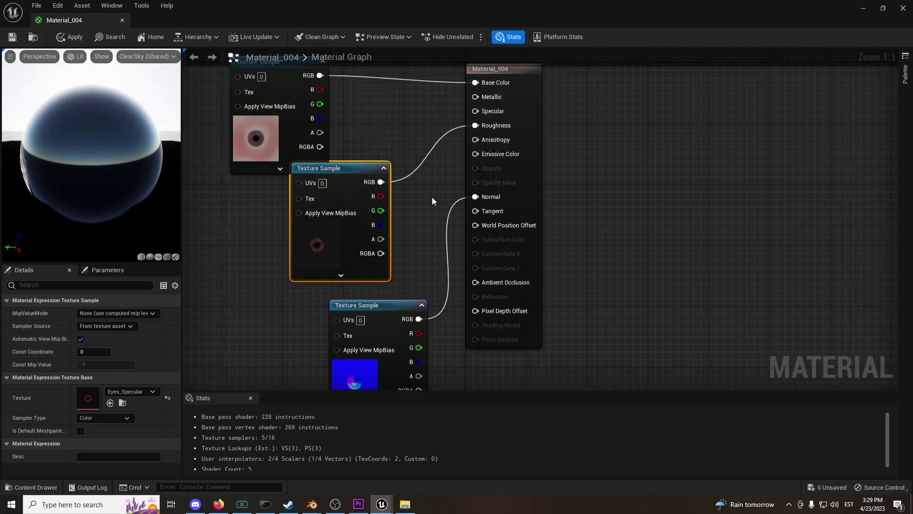
right_drag(294, 150, 332, 241)
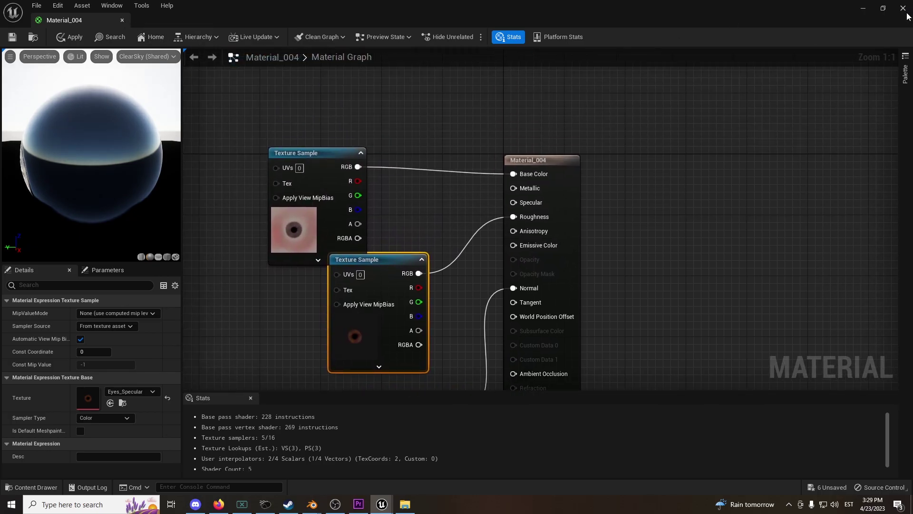
click(908, 5)
click(497, 278)
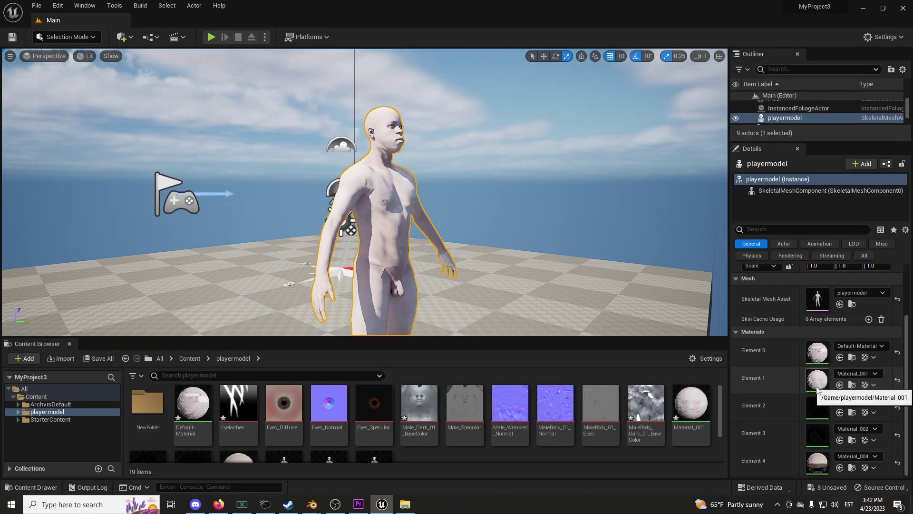
Step: Open Material_003 from the Element 2 slot and look over the character in the level viewport
double_click(826, 416)
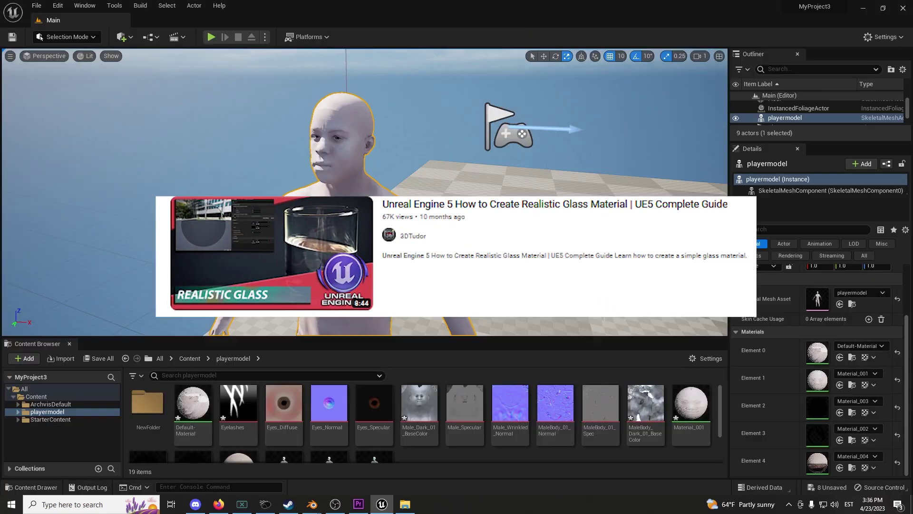
right_drag(365, 192, 62, 154)
right_drag(150, 224, 98, 226)
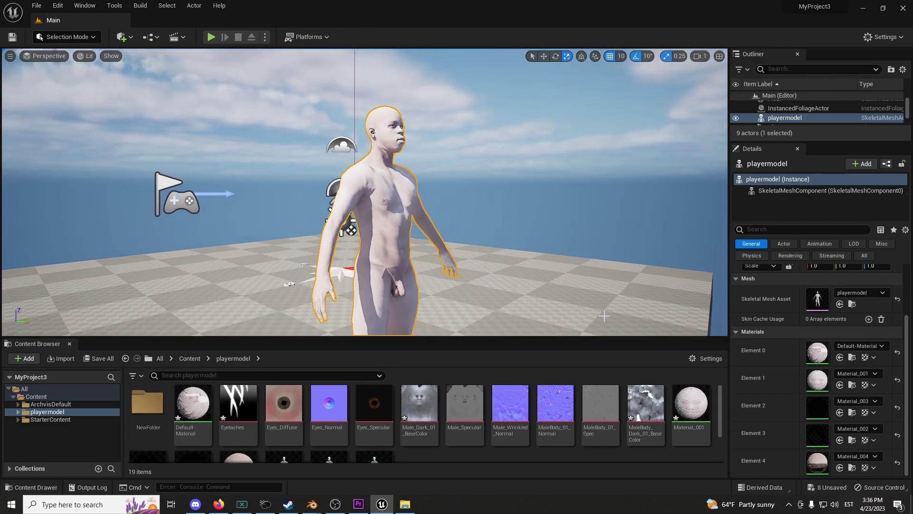